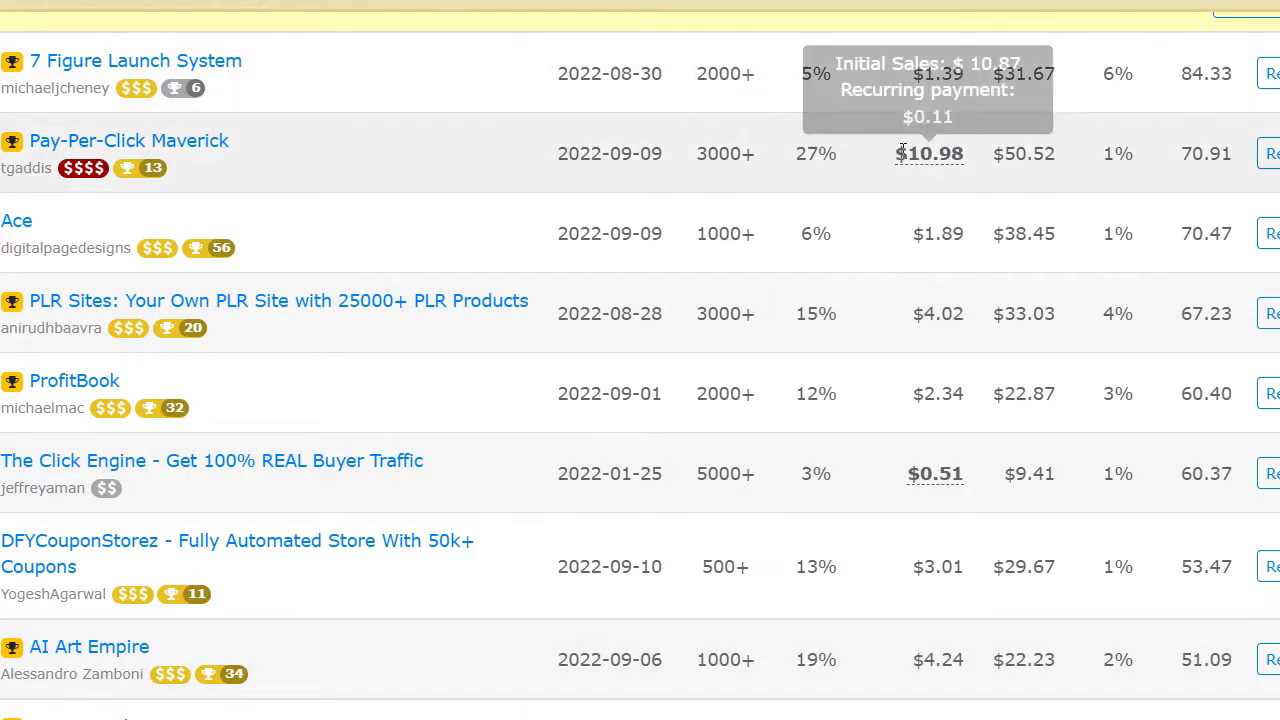
Highlight Pay-Per-Click Maverick's $10.98 sale value, then scroll down the offers list.
left_click_drag(897, 160, 983, 172)
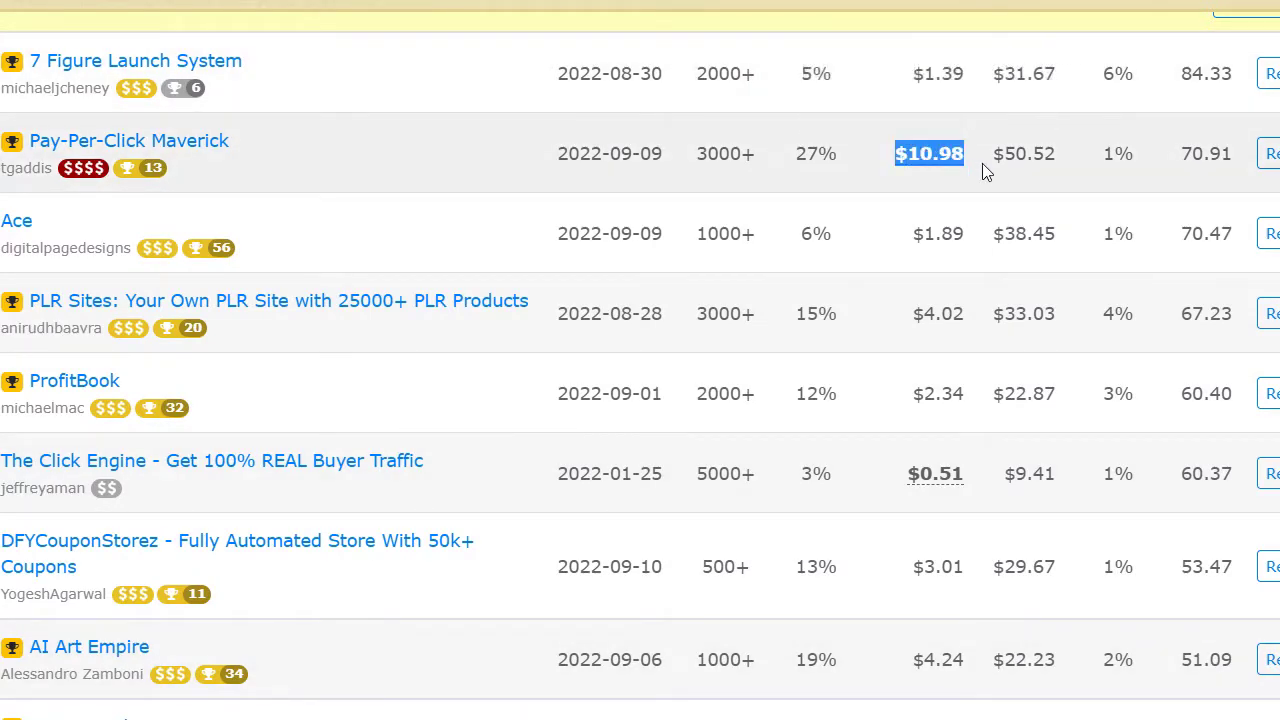
left_click(1000, 153)
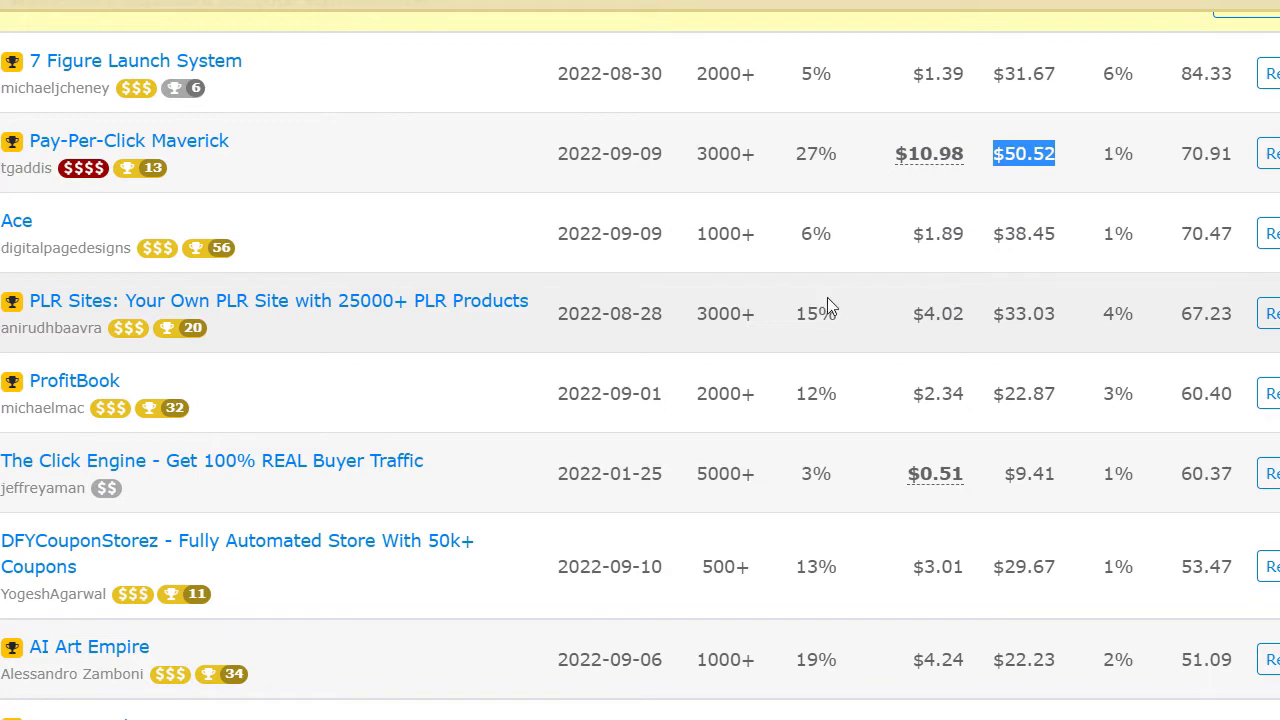
scroll(827, 297, "down", 5)
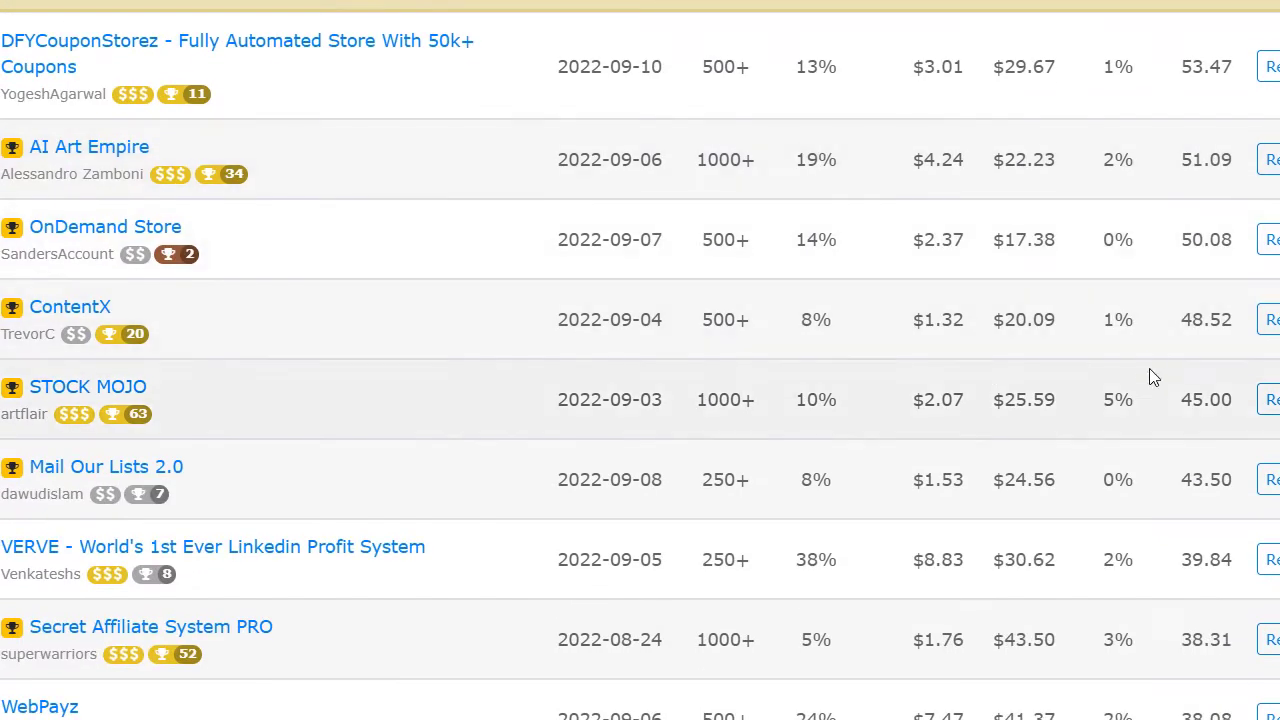
scroll(1150, 376, "down", 6)
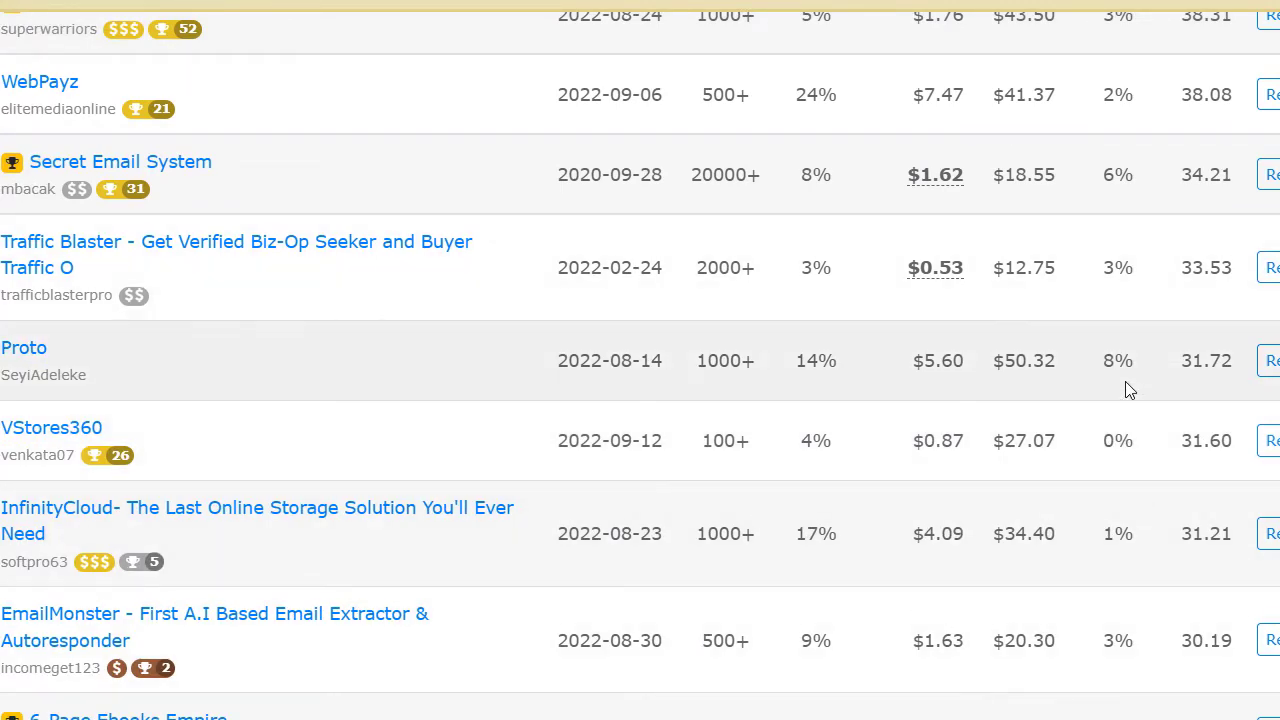
scroll(1053, 405, "down", 1)
scroll(1053, 405, "down", 4)
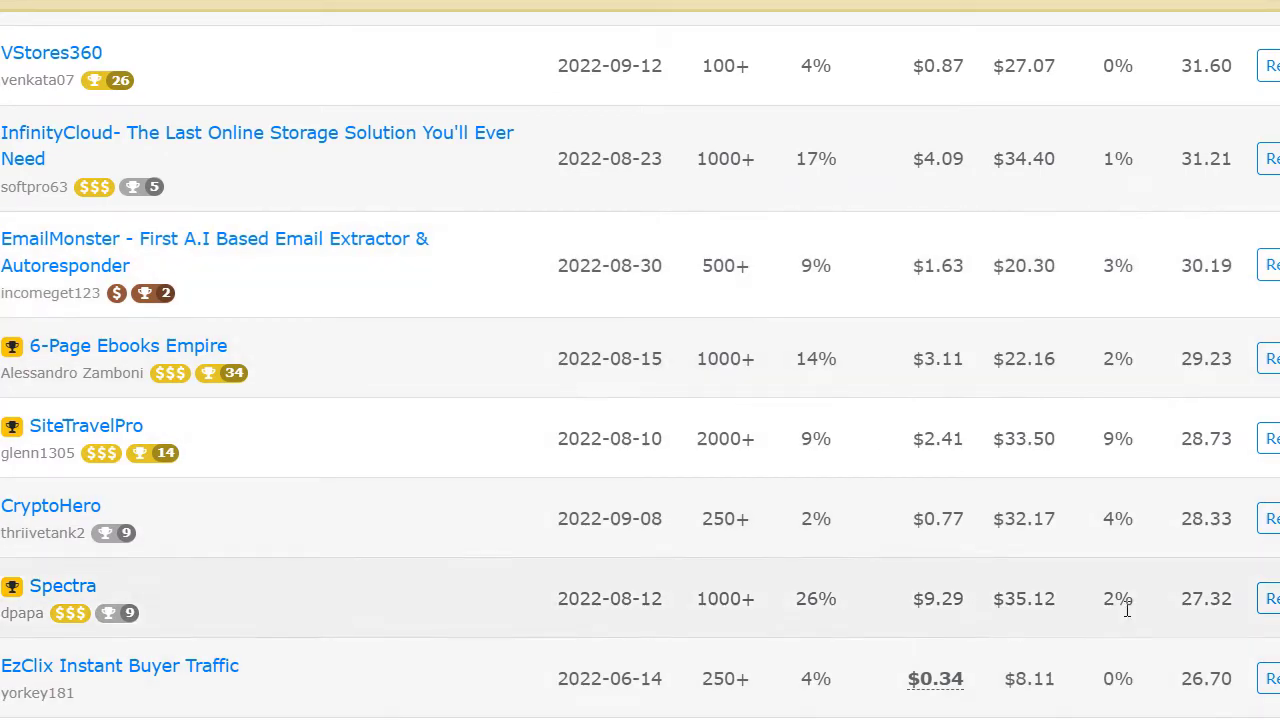
scroll(985, 380, "down", 4)
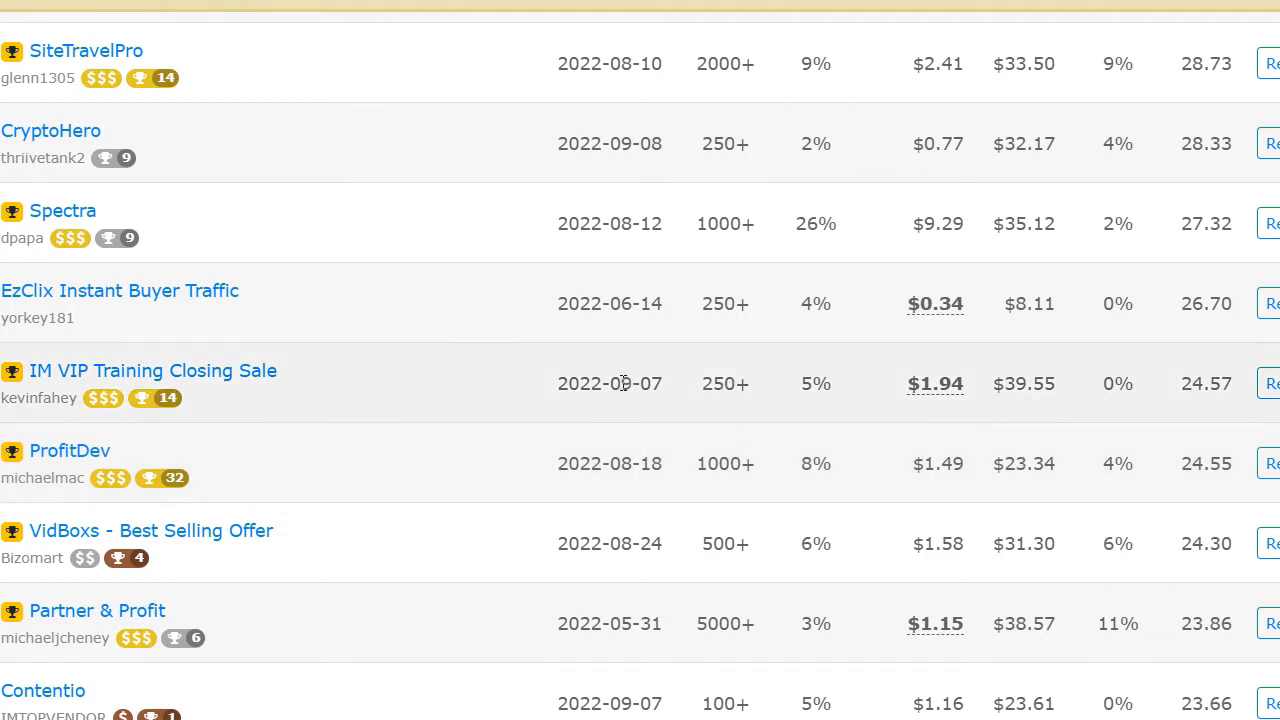
scroll(808, 428, "up", 8)
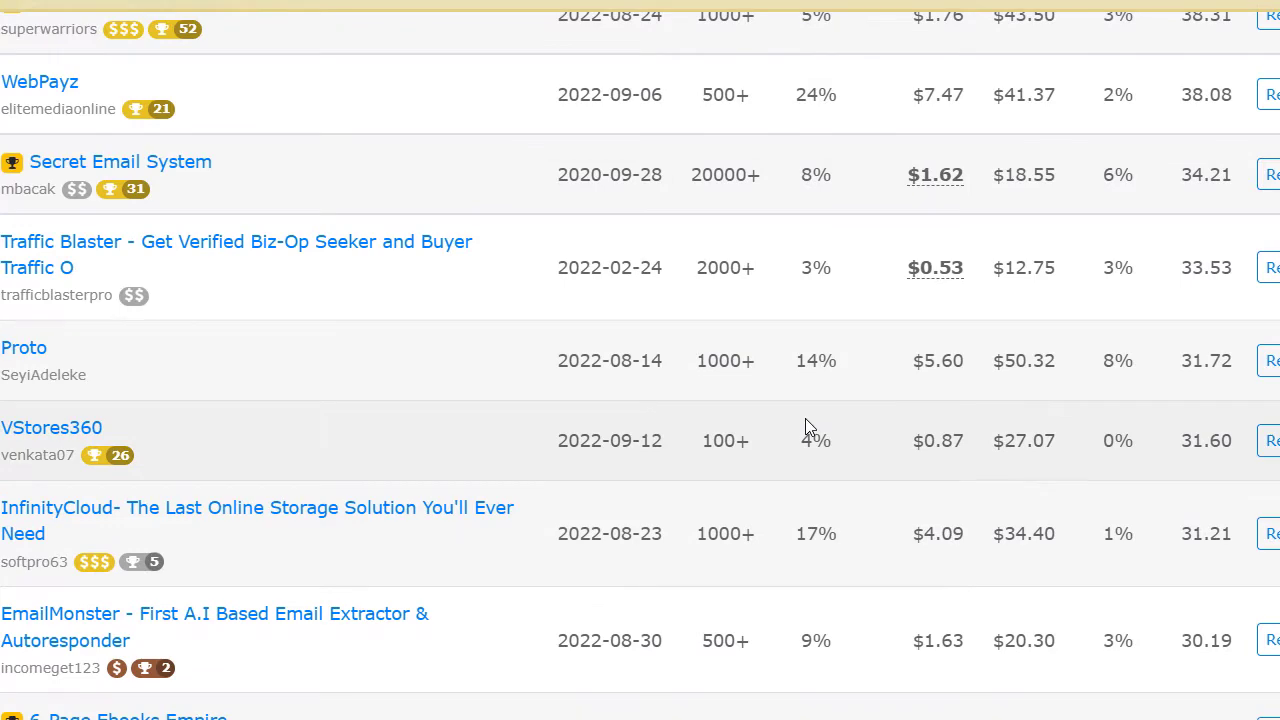
Highlight Secret Email System's $18.55 value and scroll back up the list.
double_click(1000, 178)
scroll(1003, 320, "up", 6)
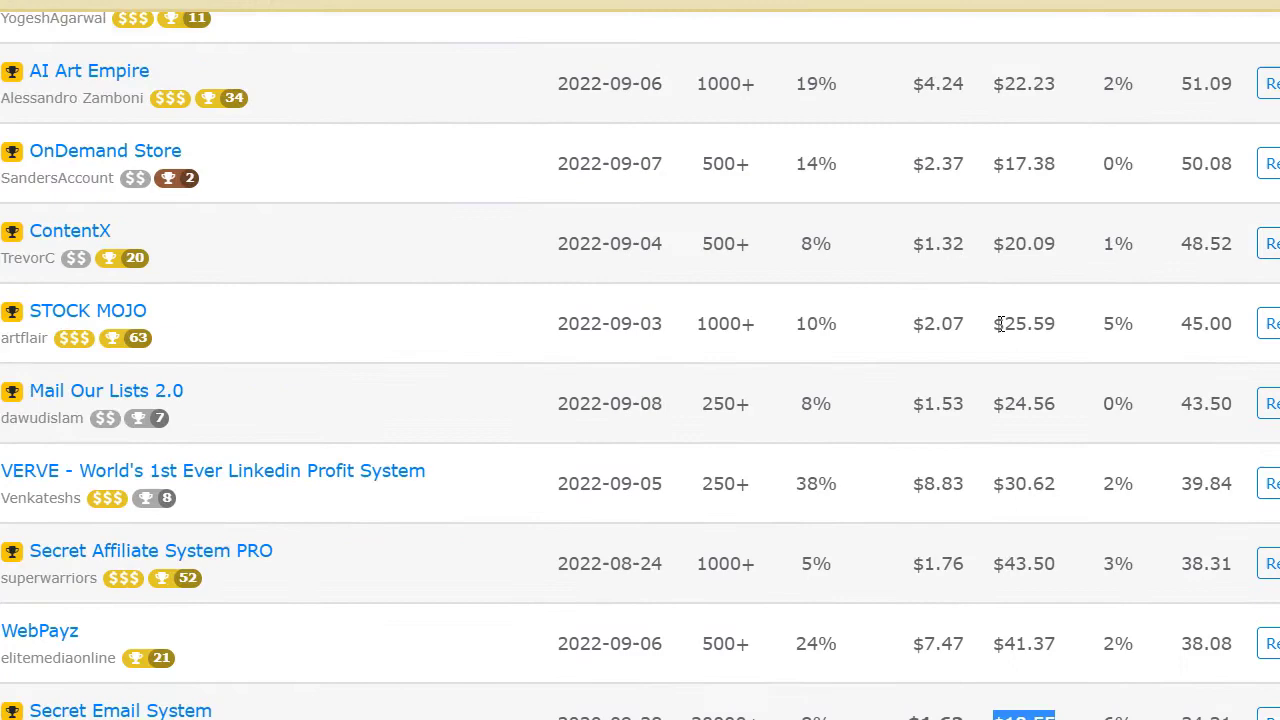
scroll(1000, 323, "up", 1)
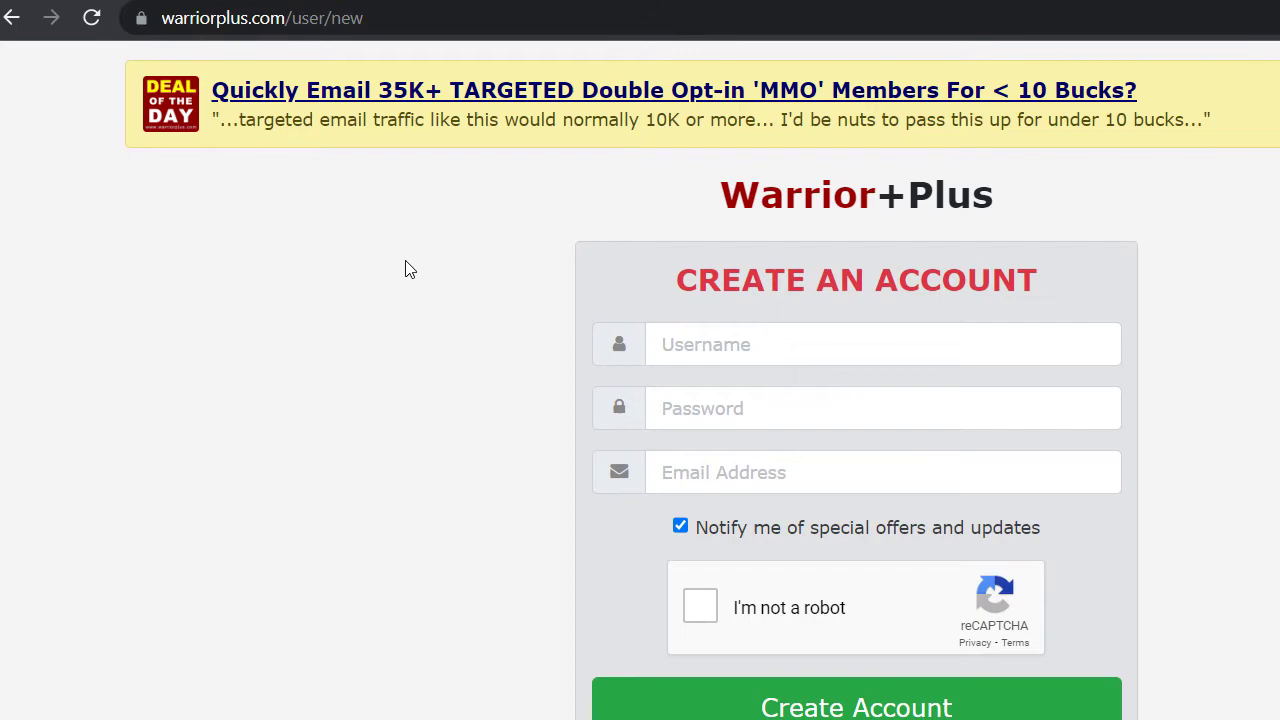
Go back to warriorplus.com and highlight the 'Your Profit is Our Business' headline and its subtitle.
left_click(12, 18)
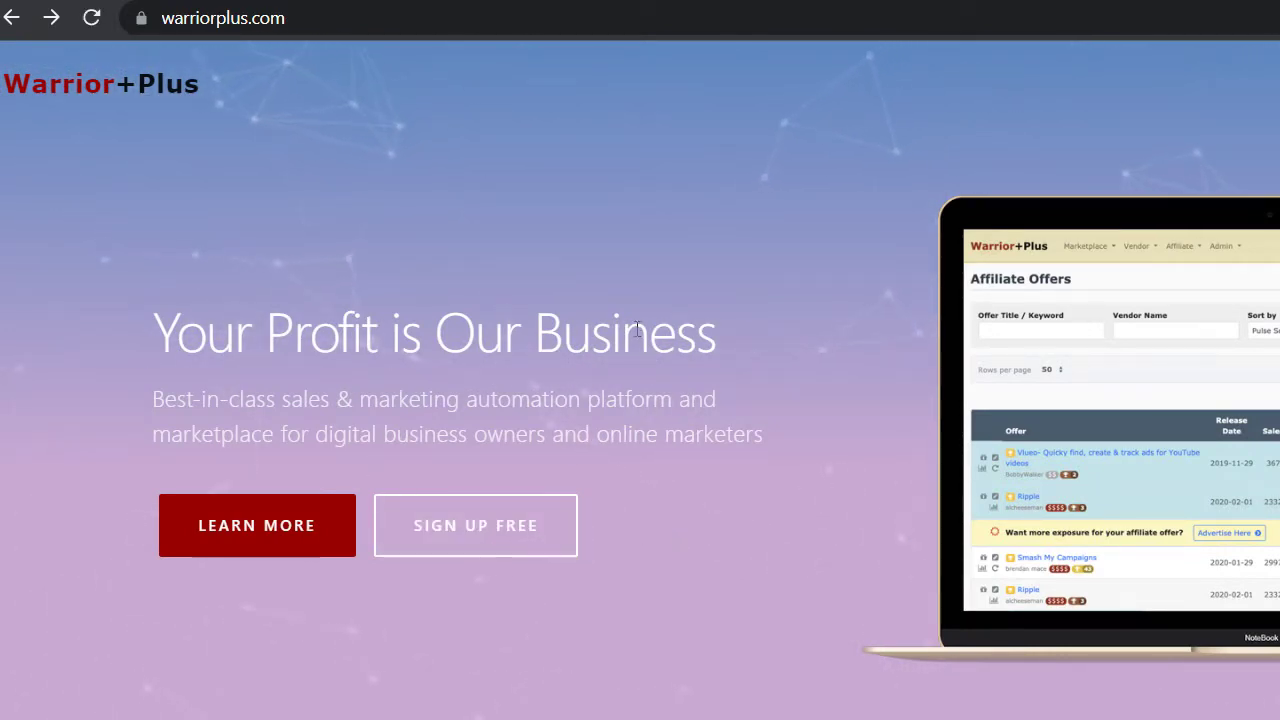
left_click_drag(165, 338, 760, 331)
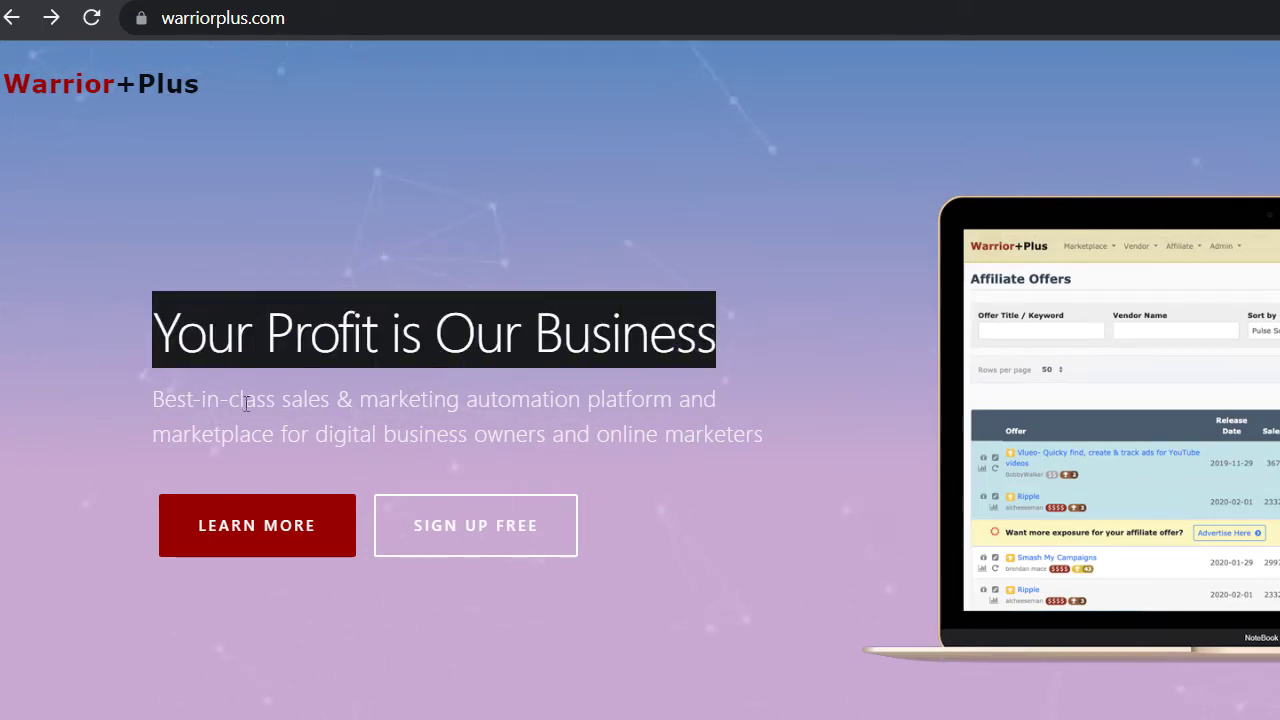
left_click(148, 405)
left_click_drag(148, 405, 797, 457)
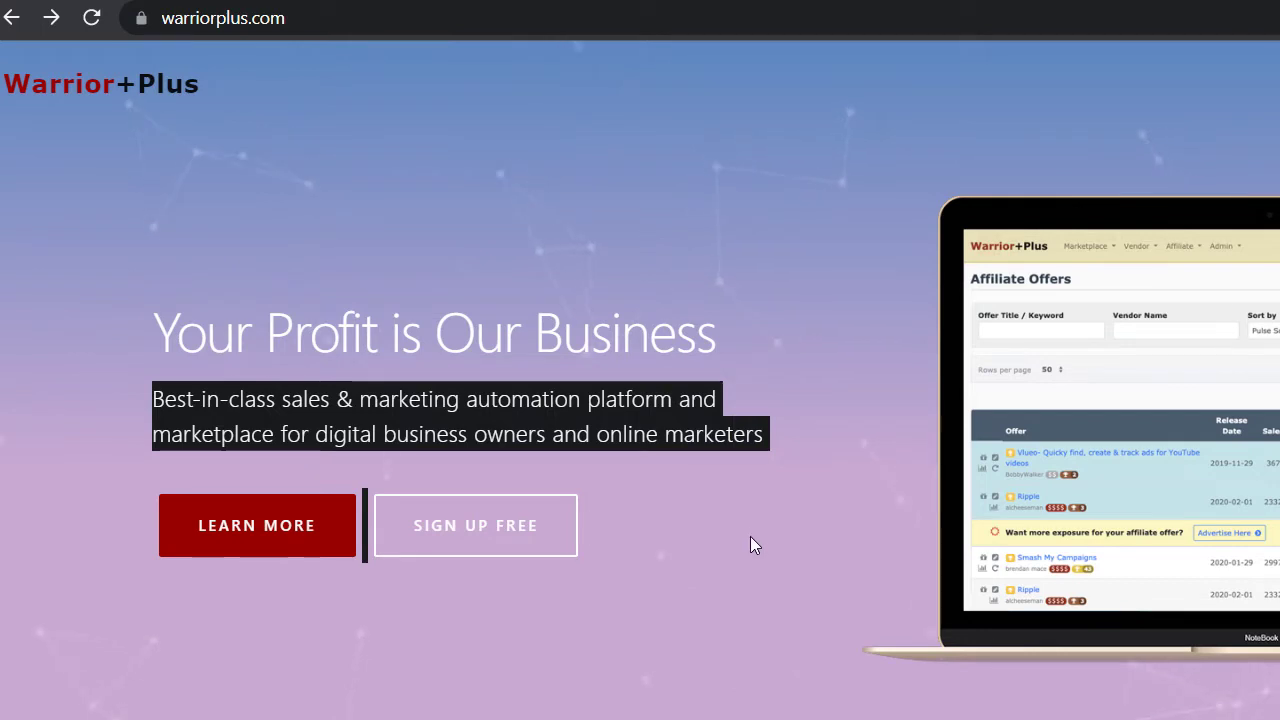
scroll(700, 510, "down", 2)
scroll(546, 463, "down", 5)
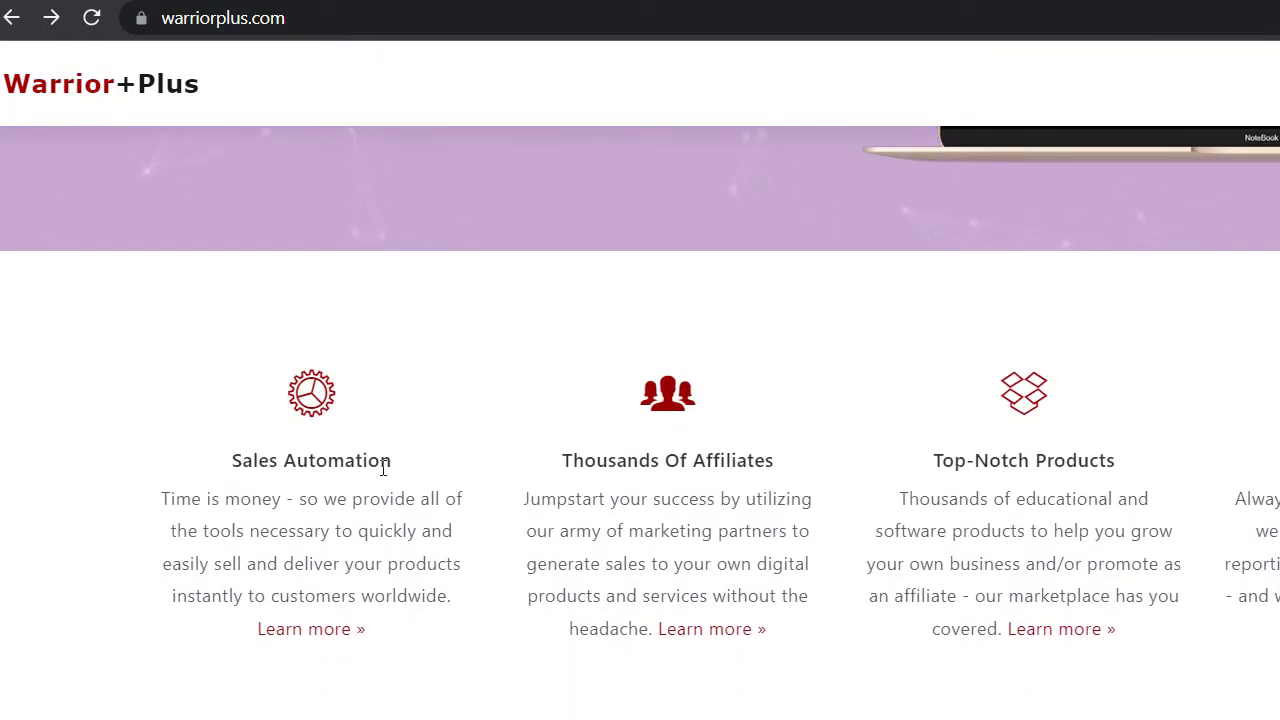
left_click_drag(517, 480, 798, 482)
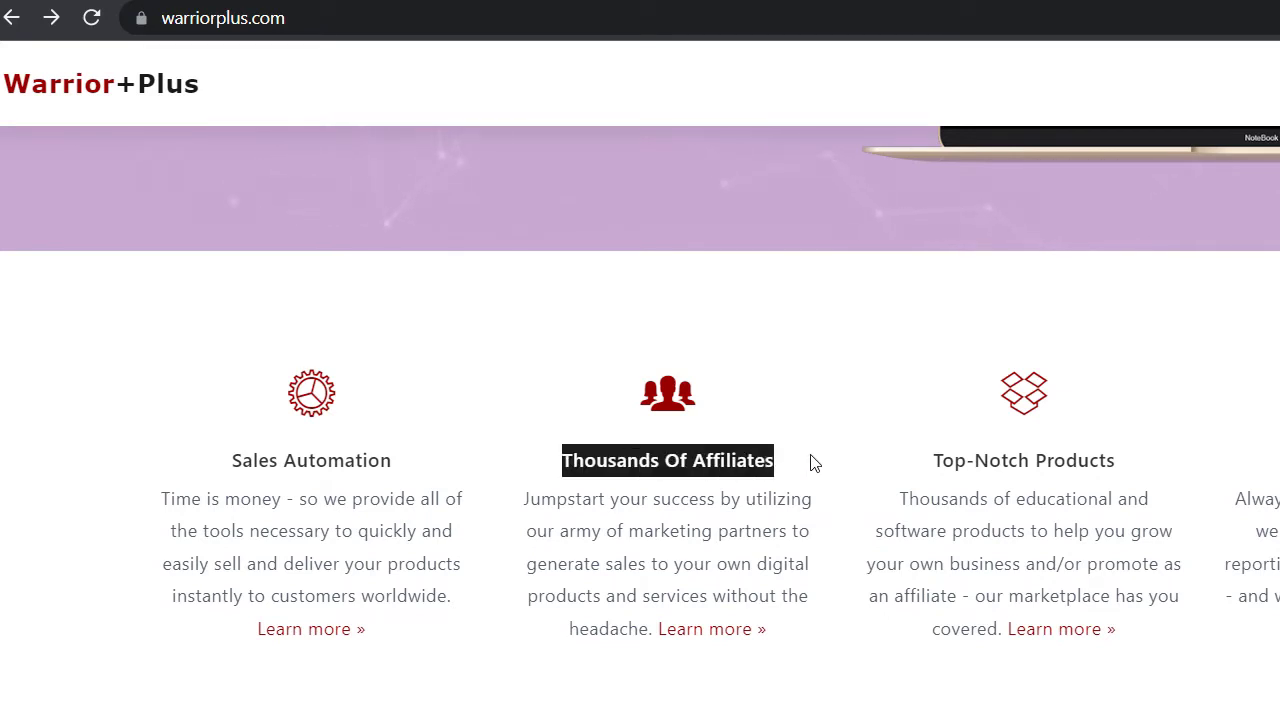
left_click(808, 466)
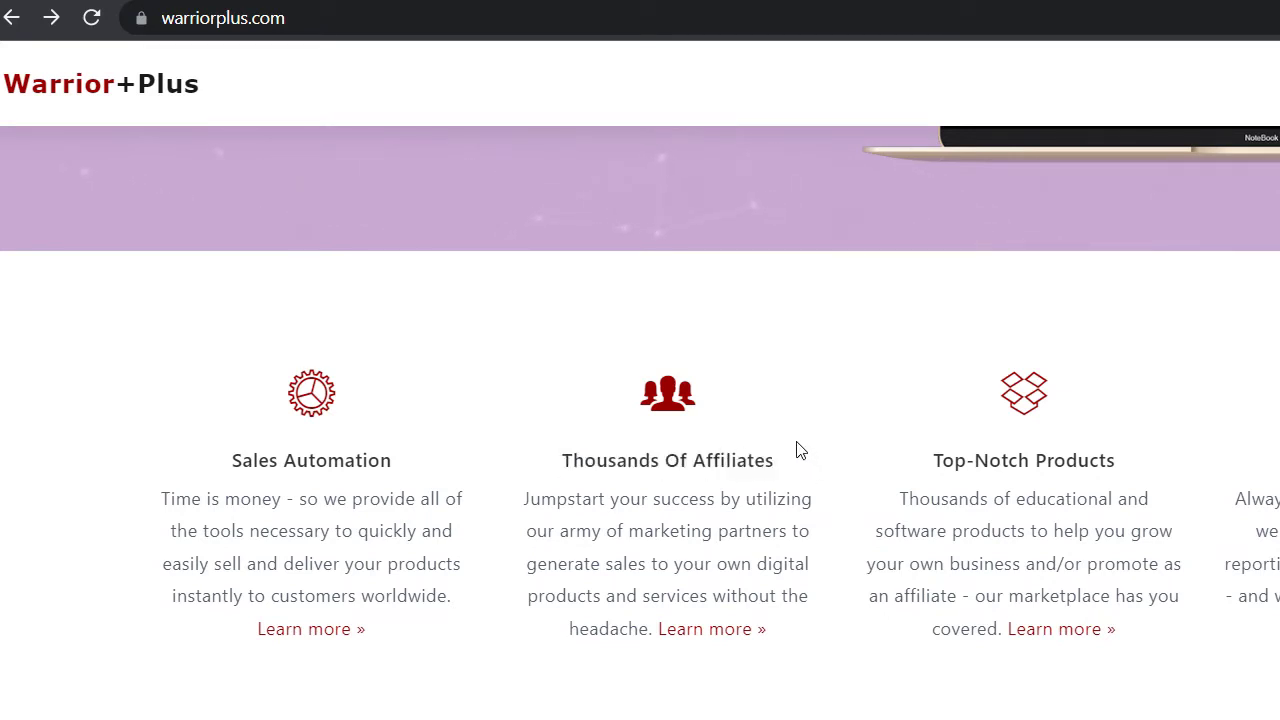
left_click_drag(906, 466, 1211, 466)
scroll(640, 423, "down", 5)
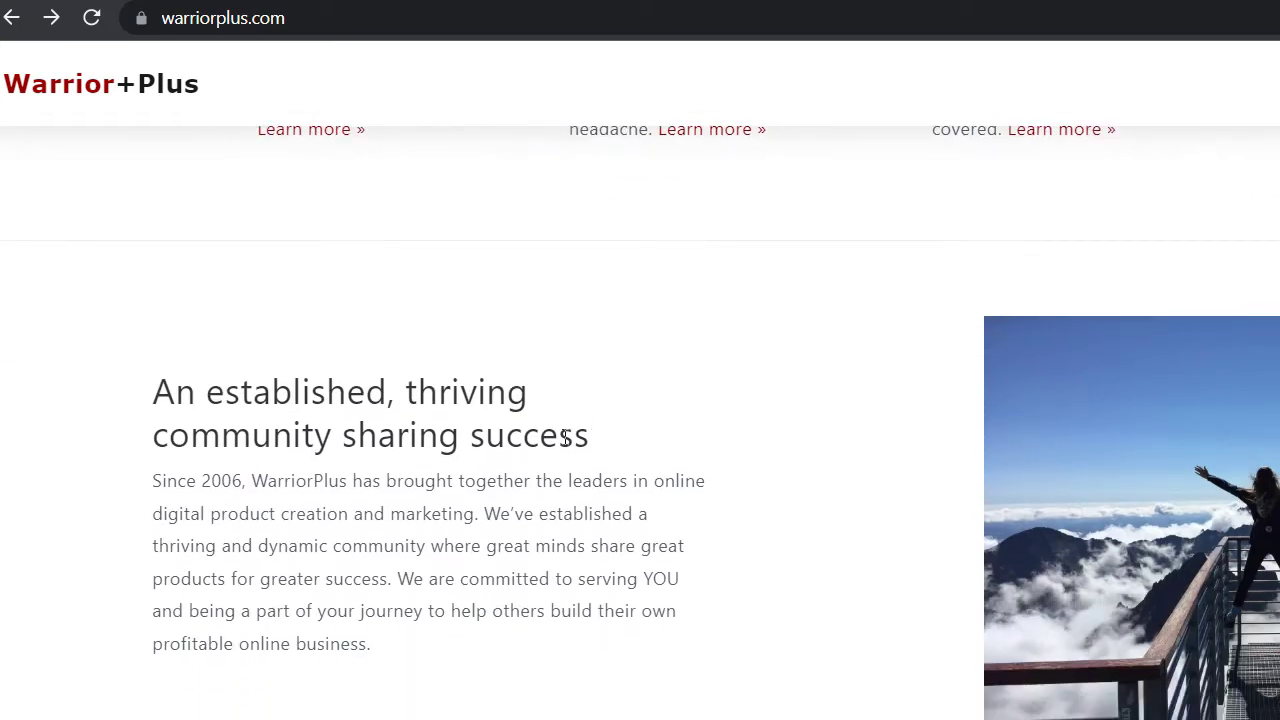
scroll(690, 470, "down", 5)
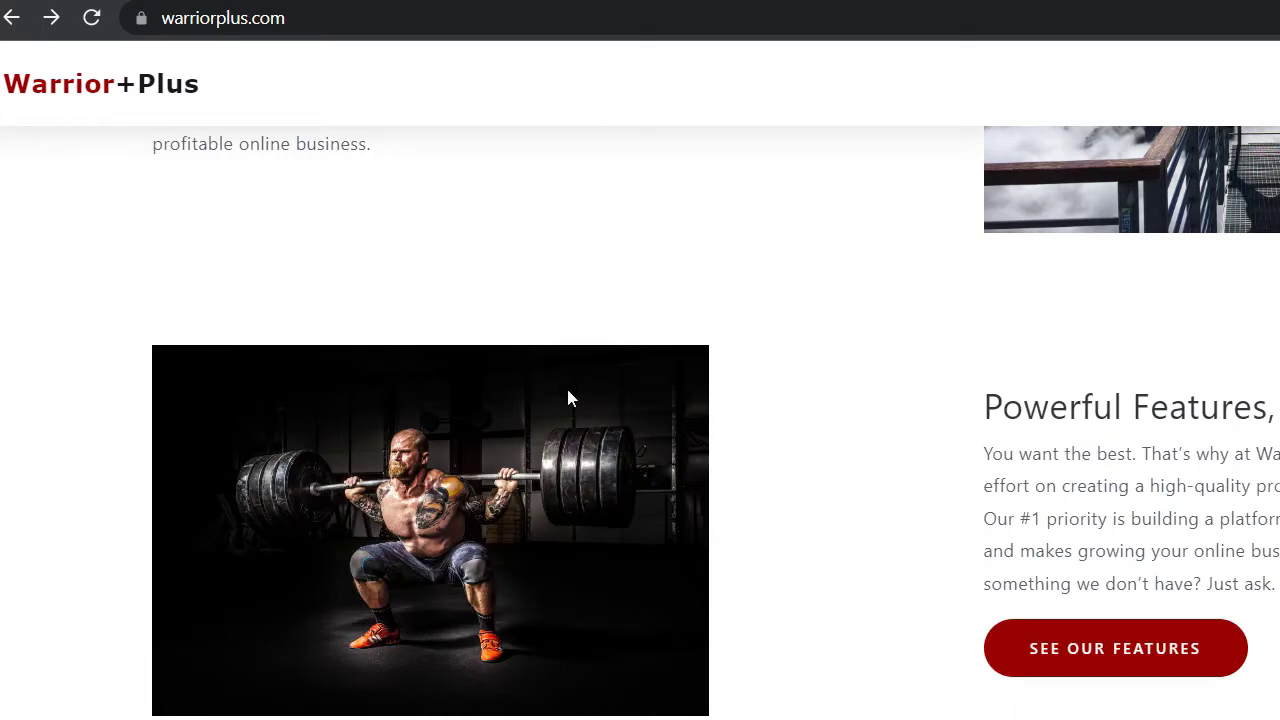
scroll(548, 445, "down", 5)
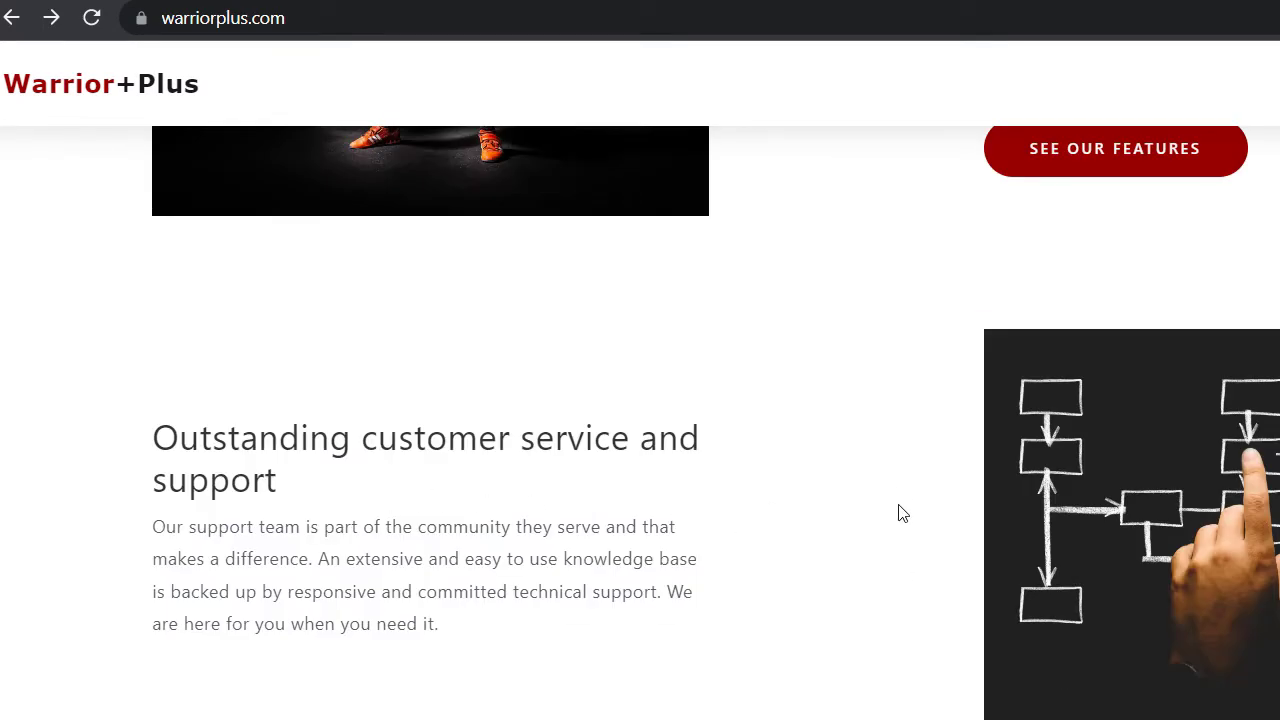
scroll(750, 497, "down", 1)
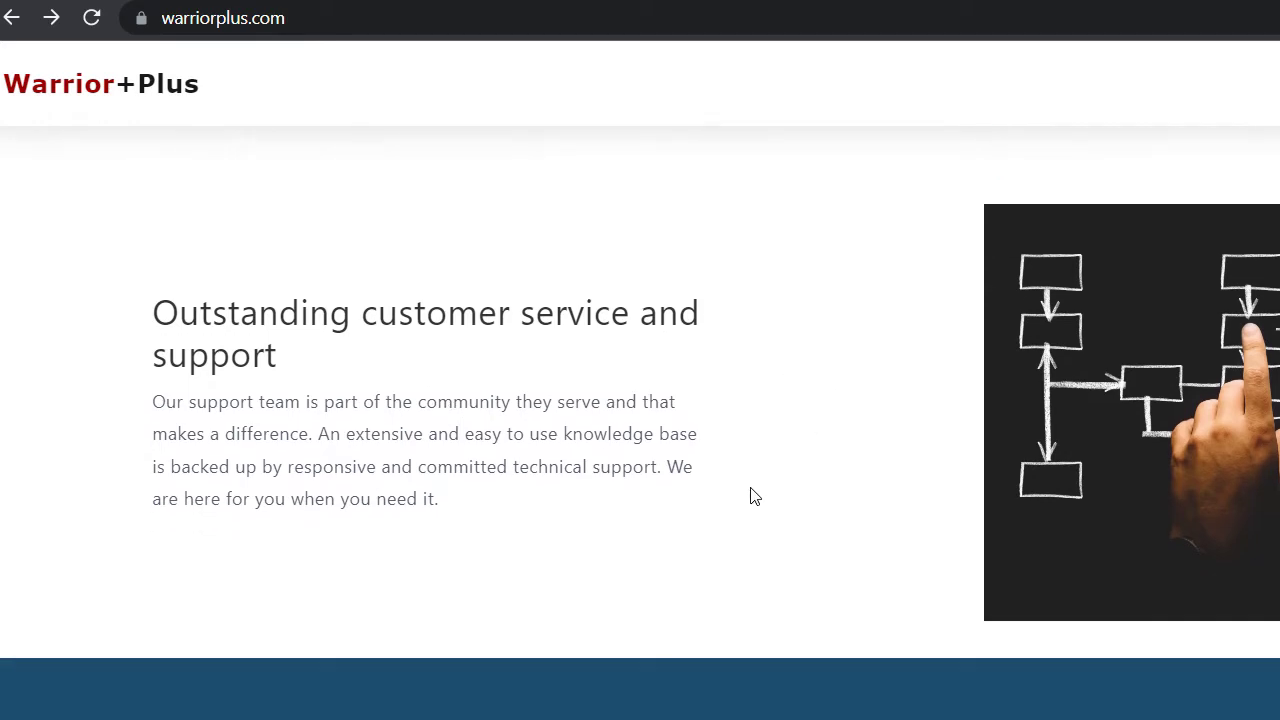
scroll(418, 264, "down", 12)
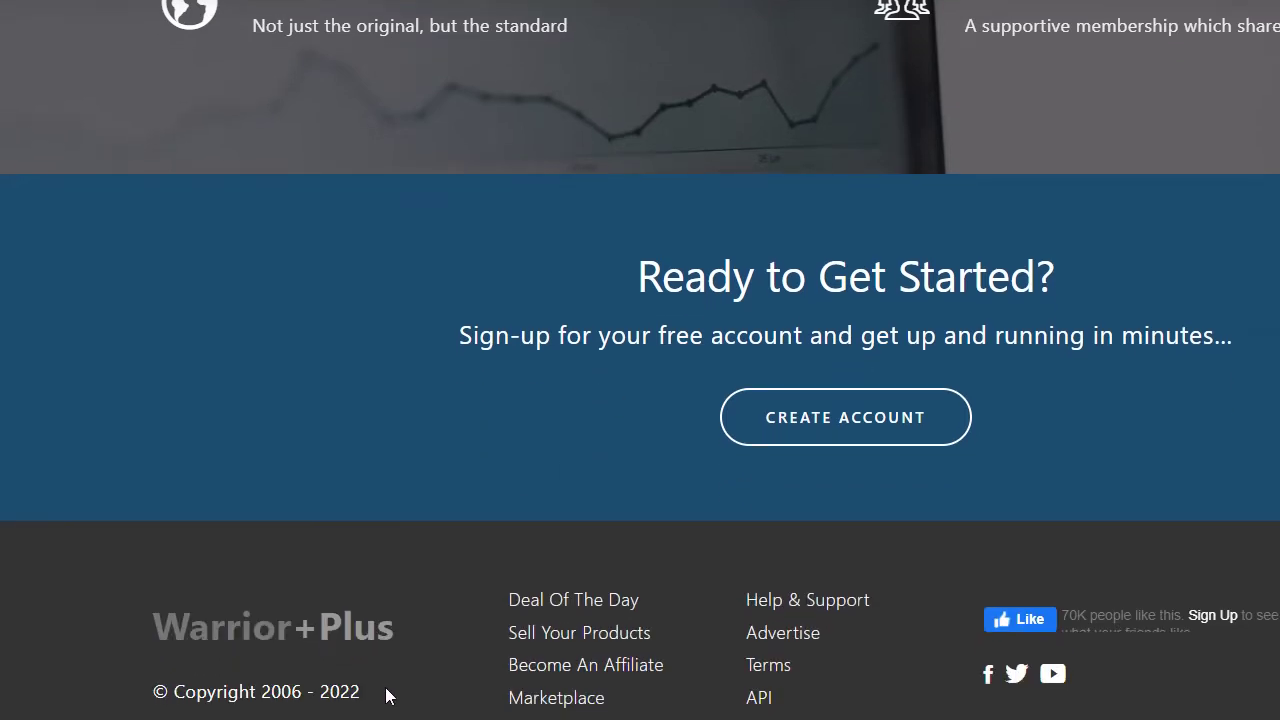
left_click_drag(386, 695, 266, 700)
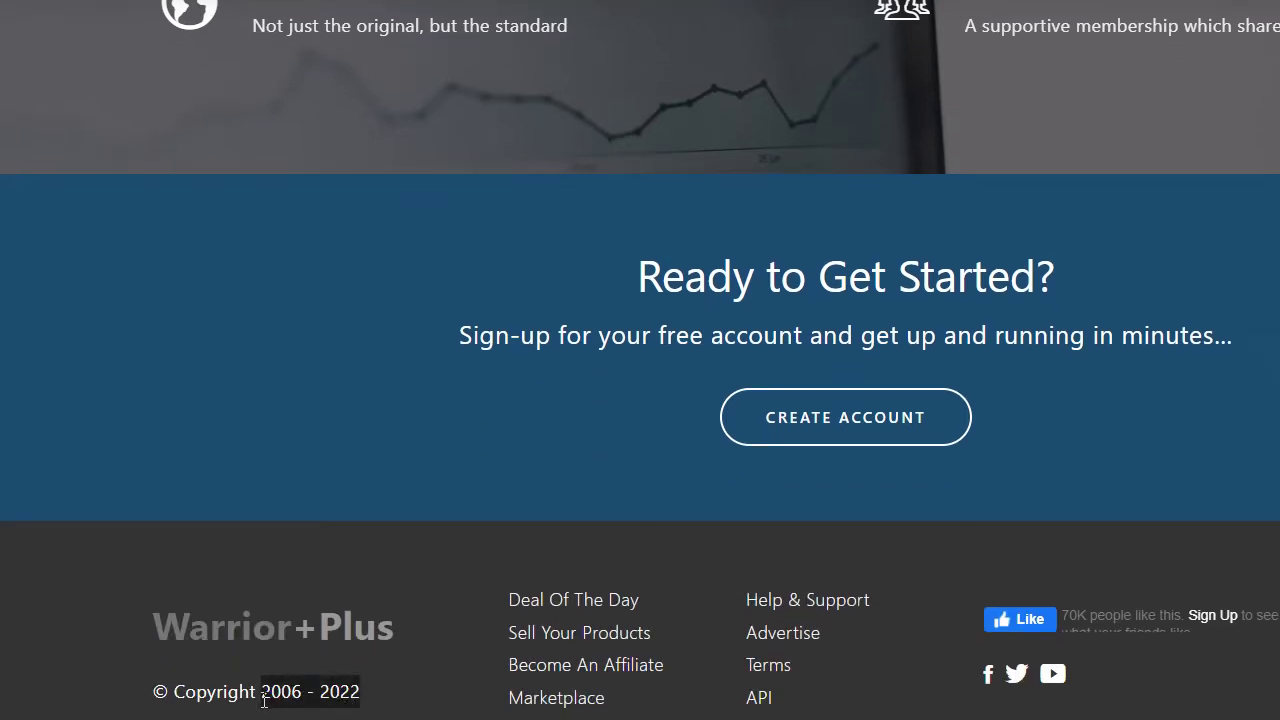
left_click(417, 665)
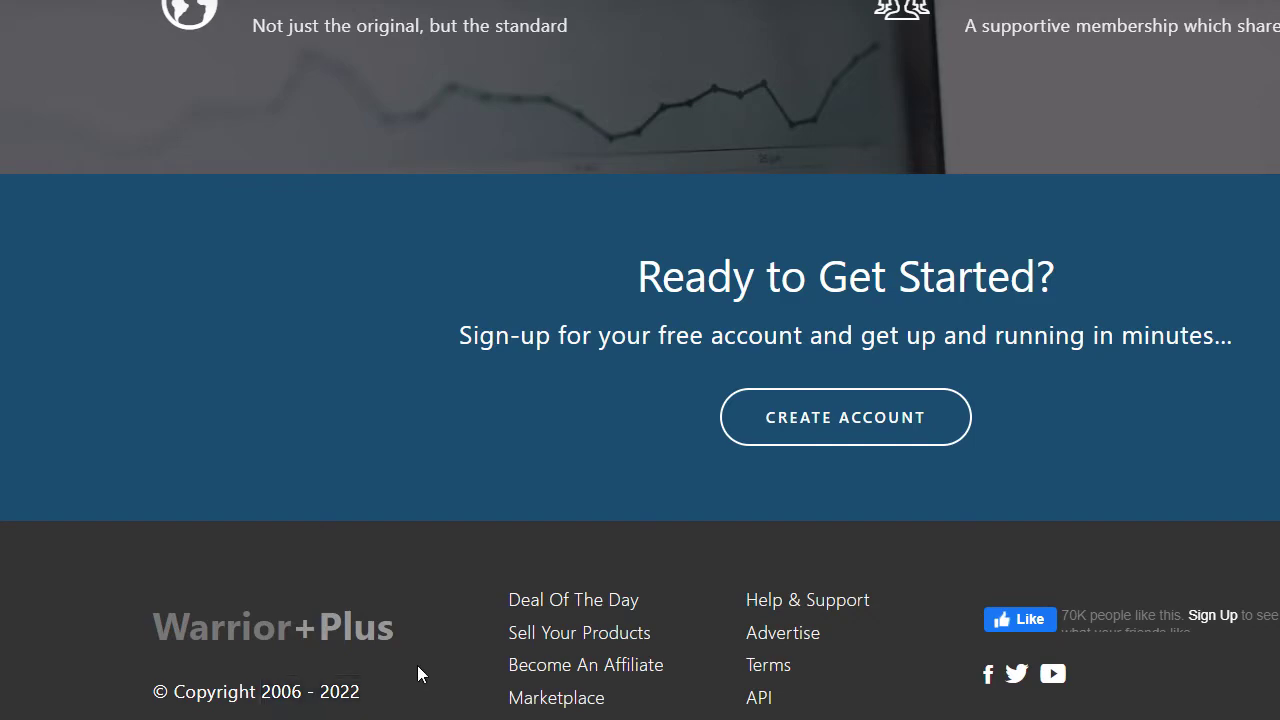
scroll(397, 700, "up", 1)
scroll(397, 700, "up", 15)
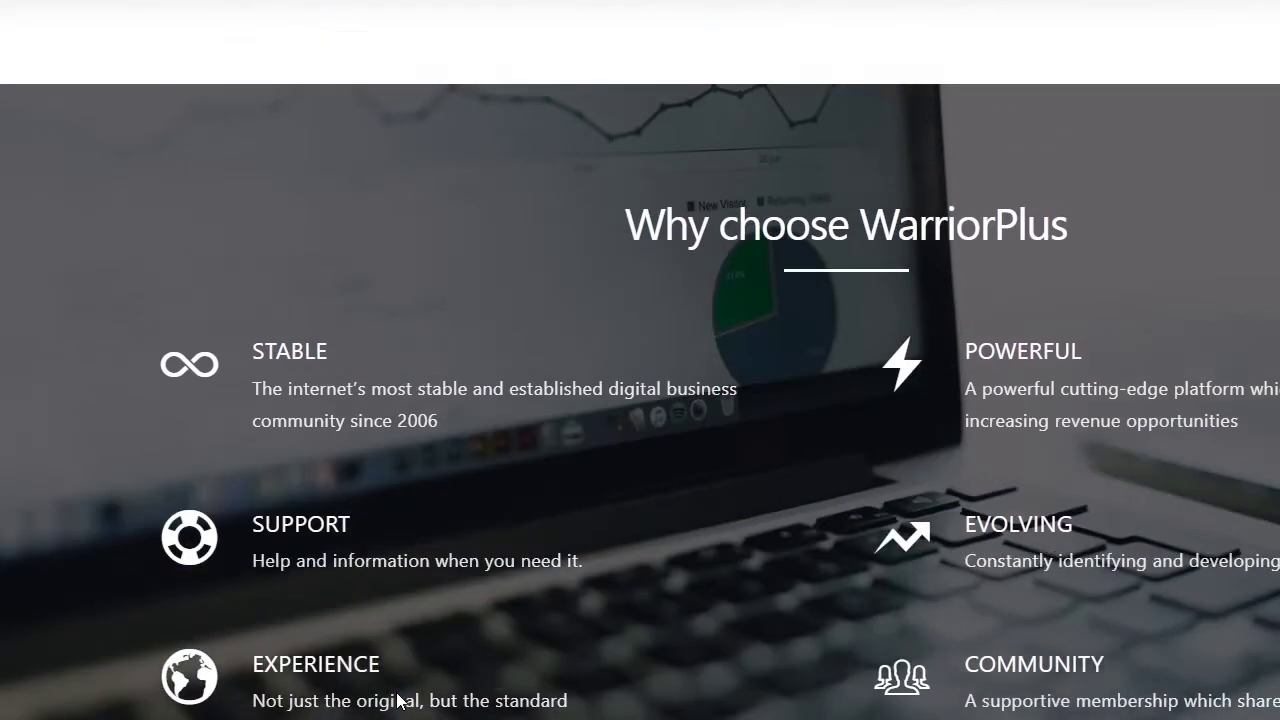
scroll(395, 703, "up", 6)
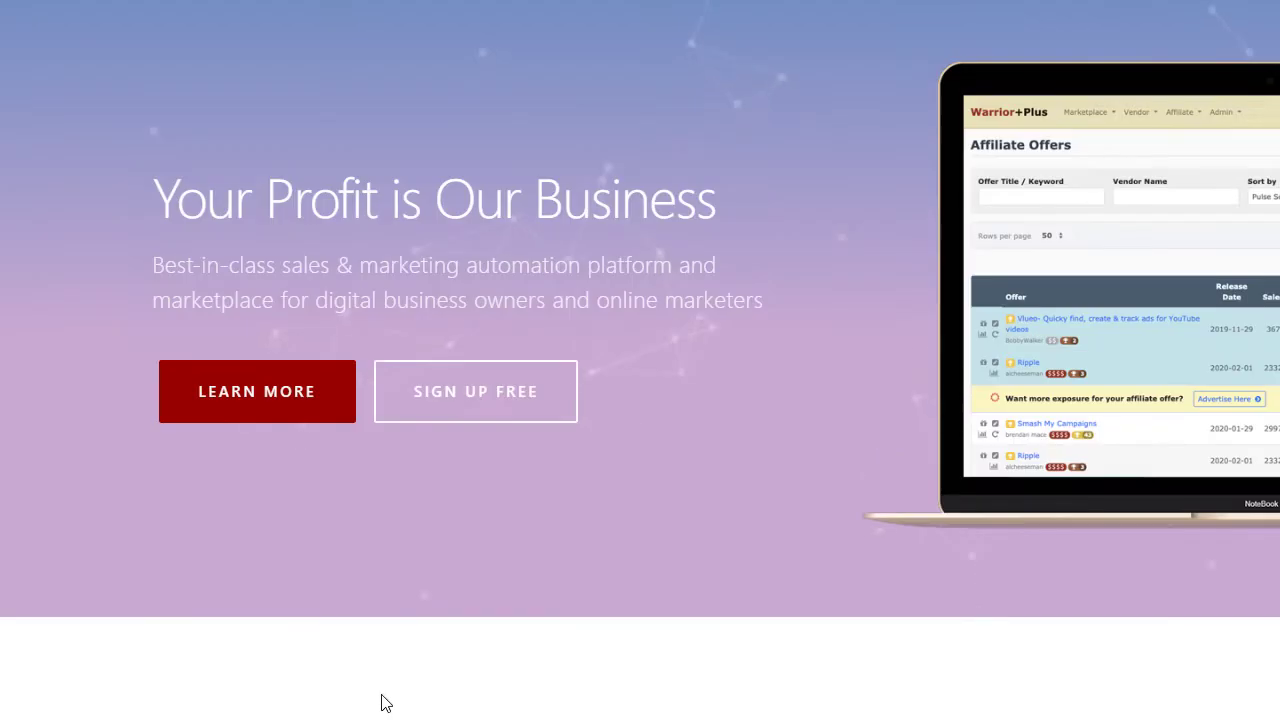
scroll(421, 8, "up", 1)
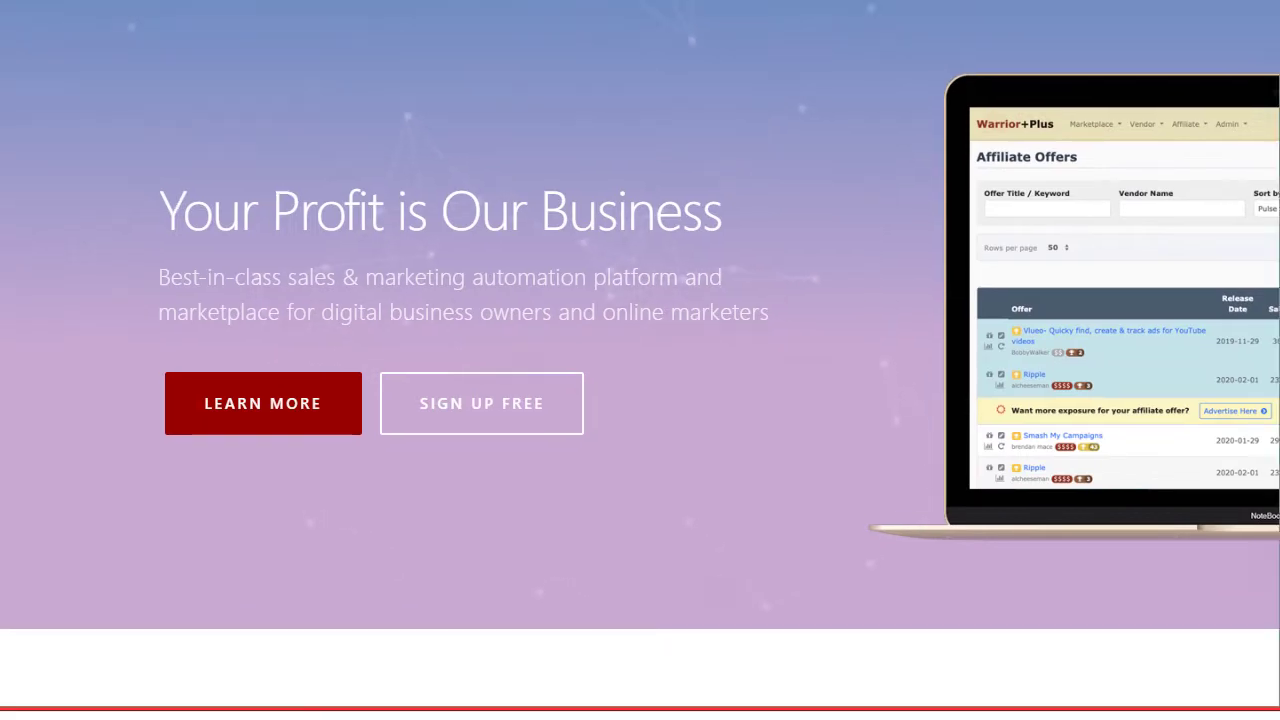
mouse_move(420, 4)
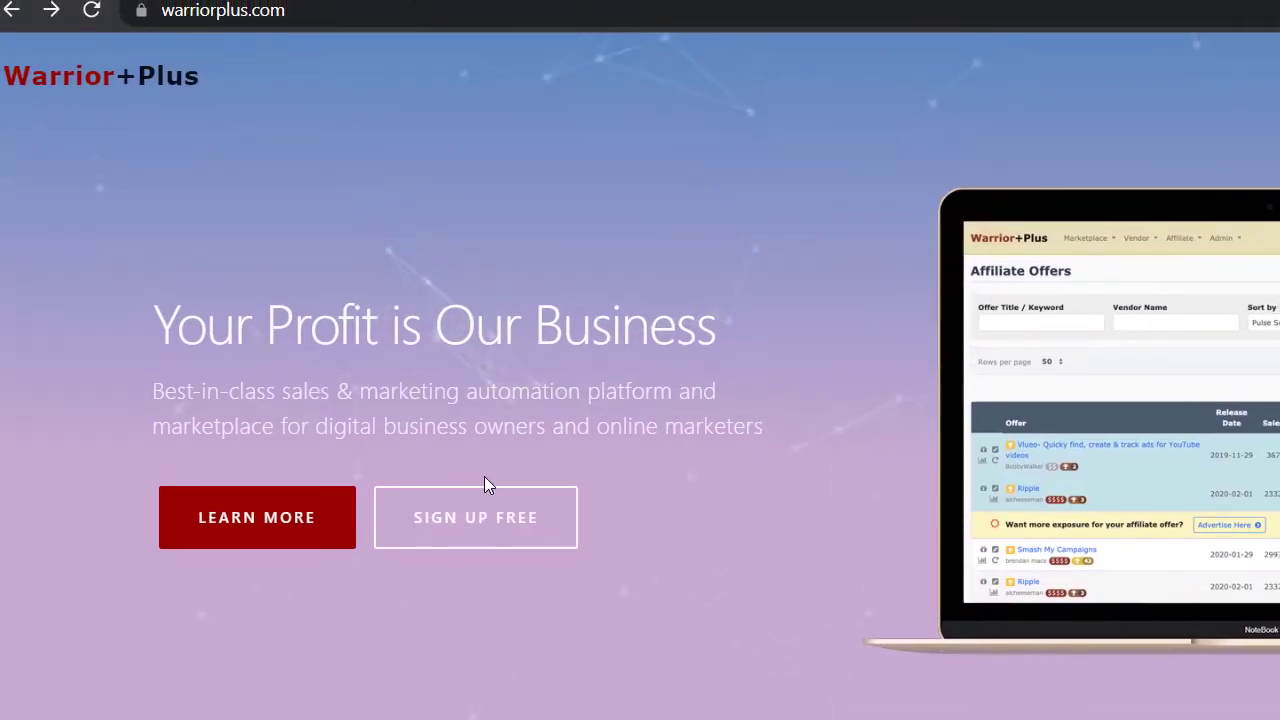
Enter the member area via SIGN UP FREE and choose Affiliate > Offers.
left_click(491, 540)
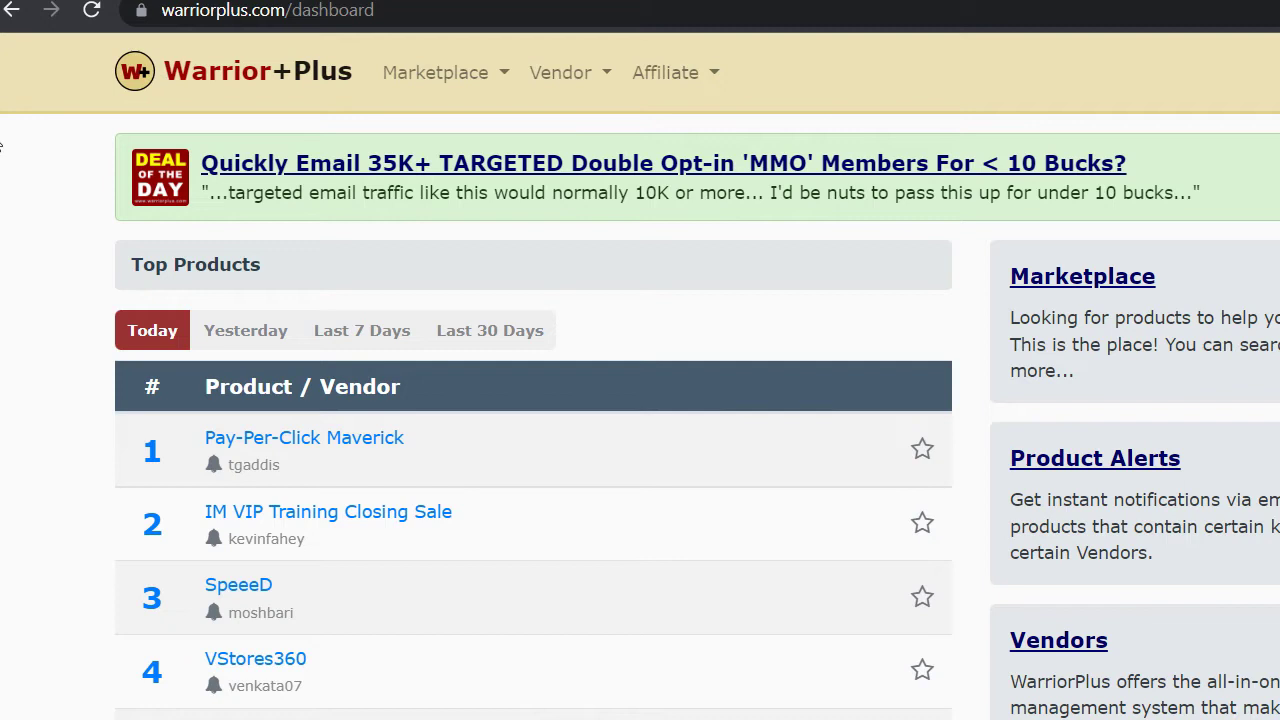
left_click(437, 76)
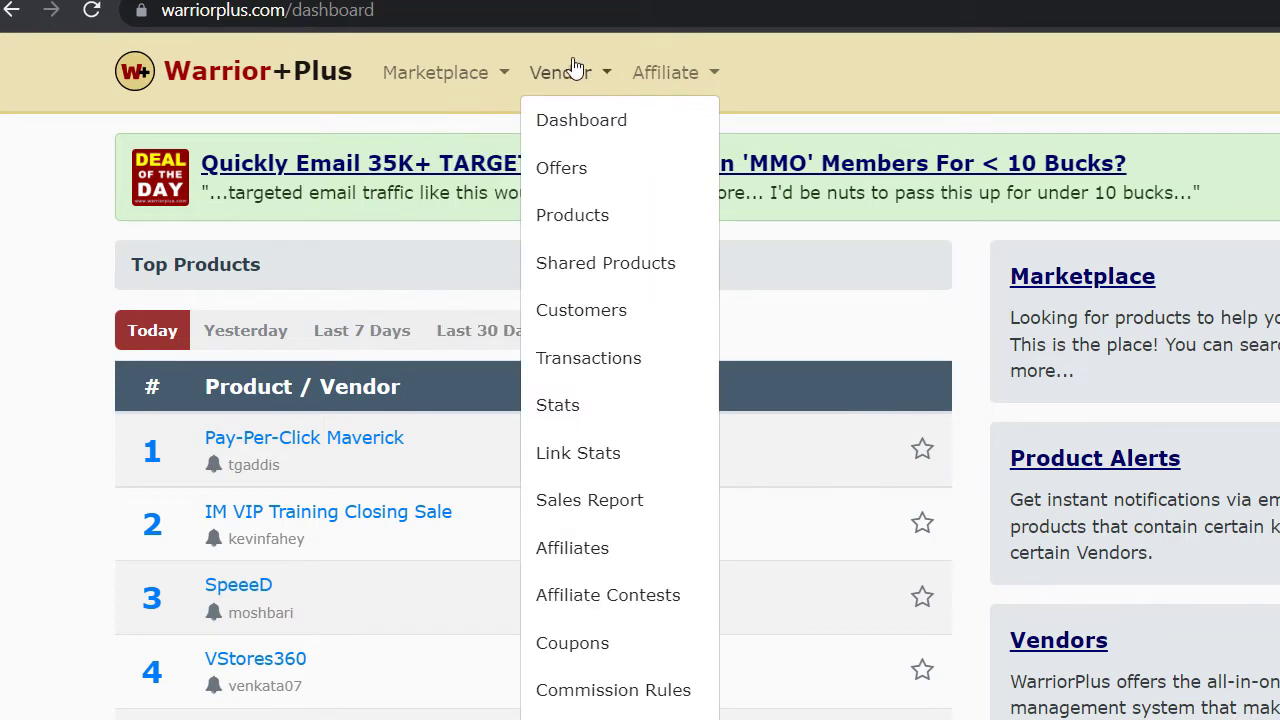
mouse_move(663, 78)
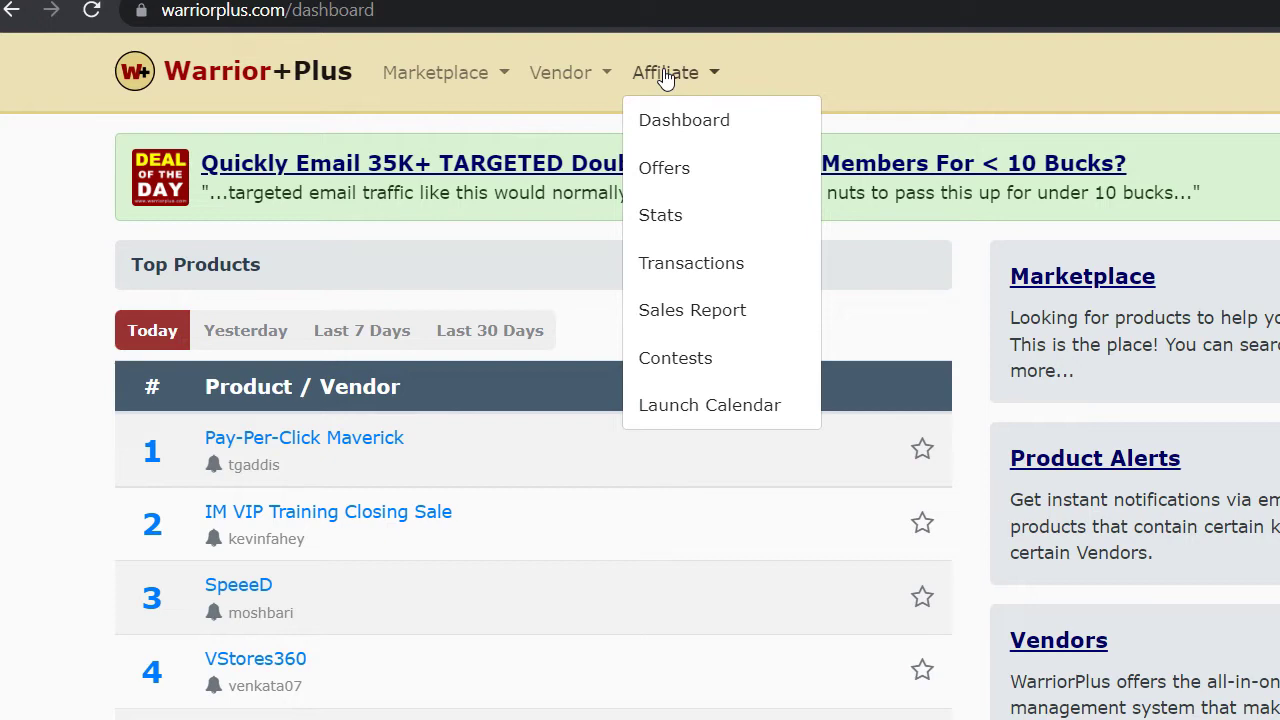
left_click(664, 168)
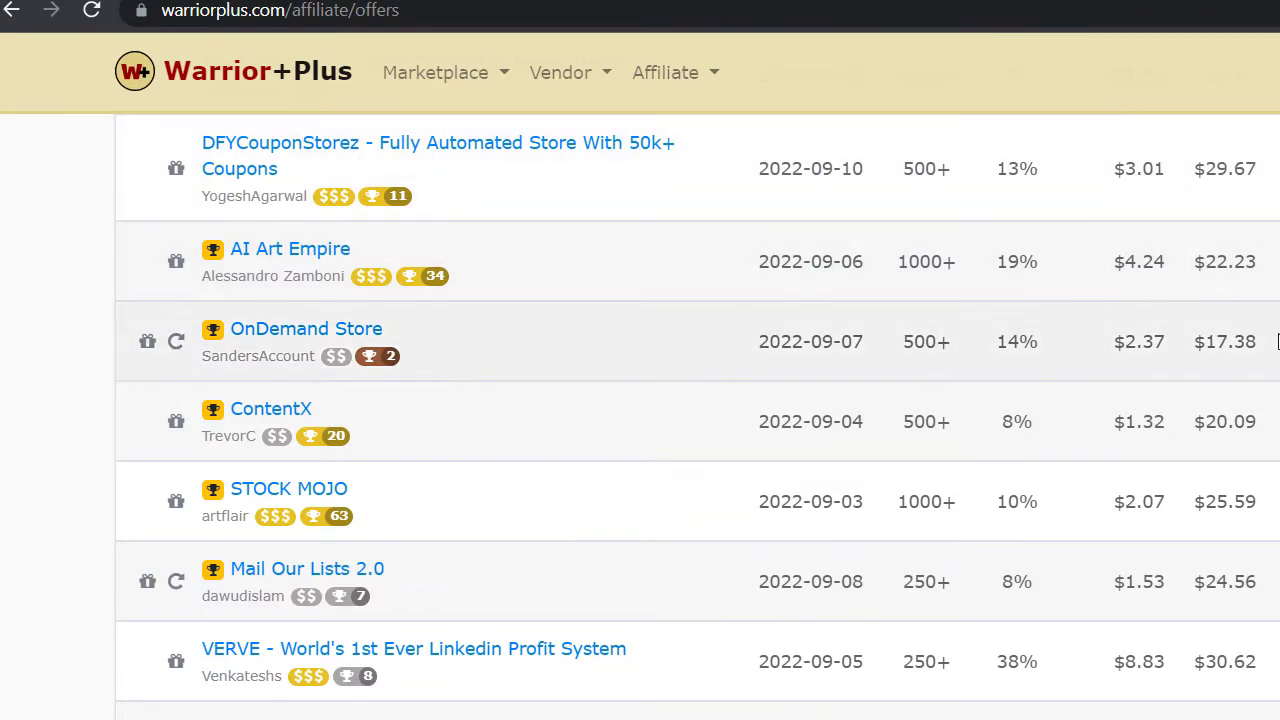
Scroll to the table footer, highlight the 9743 offer total, then scroll back up the list.
scroll(459, 341, "down", 7)
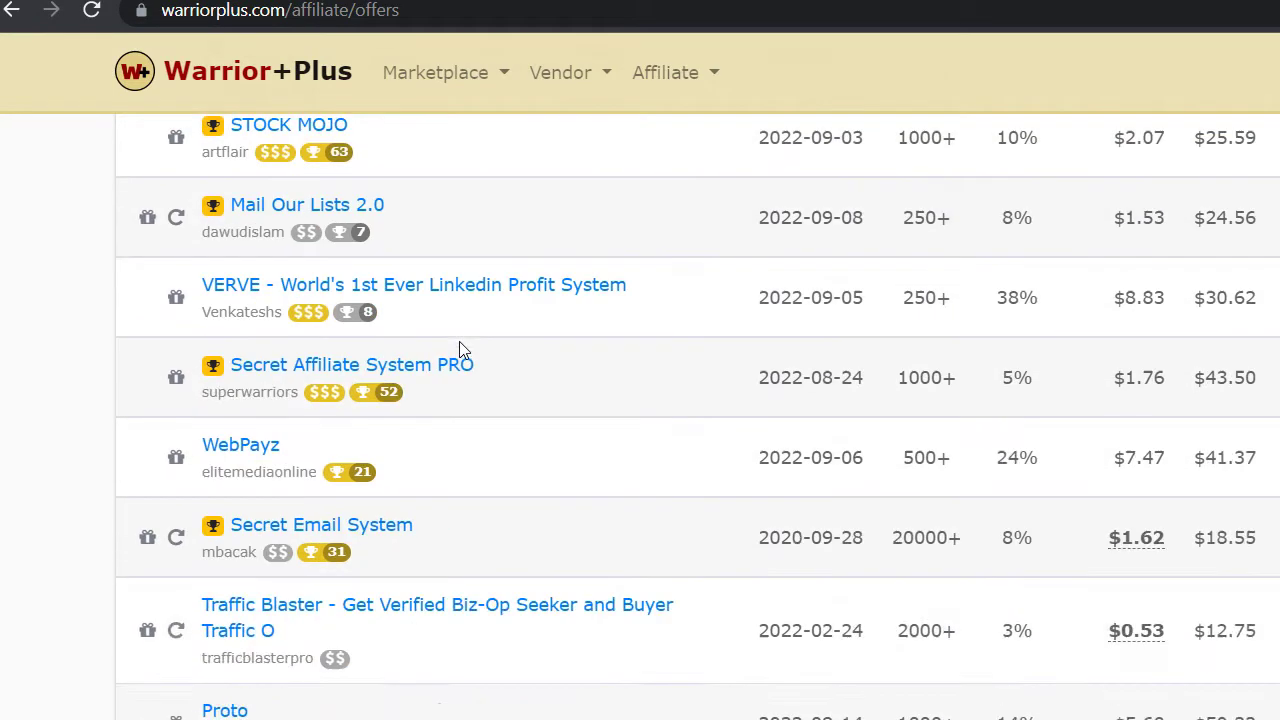
scroll(465, 349, "down", 5)
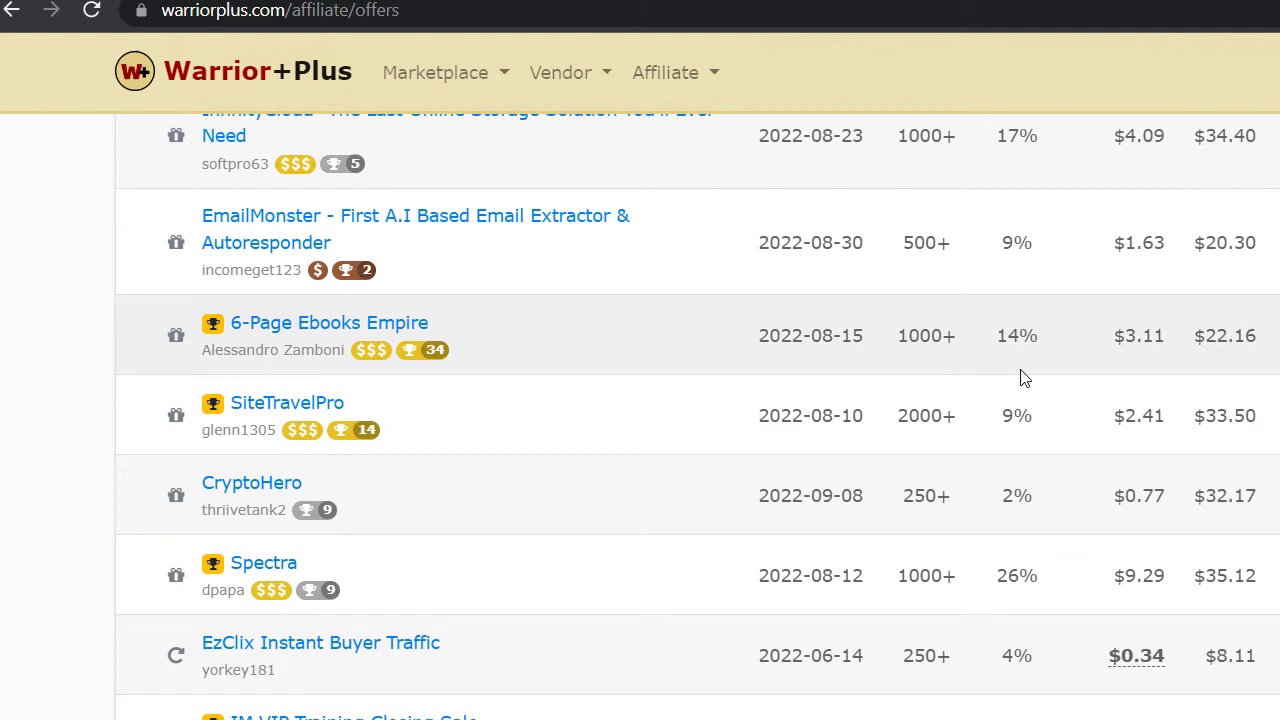
scroll(831, 414, "down", 15)
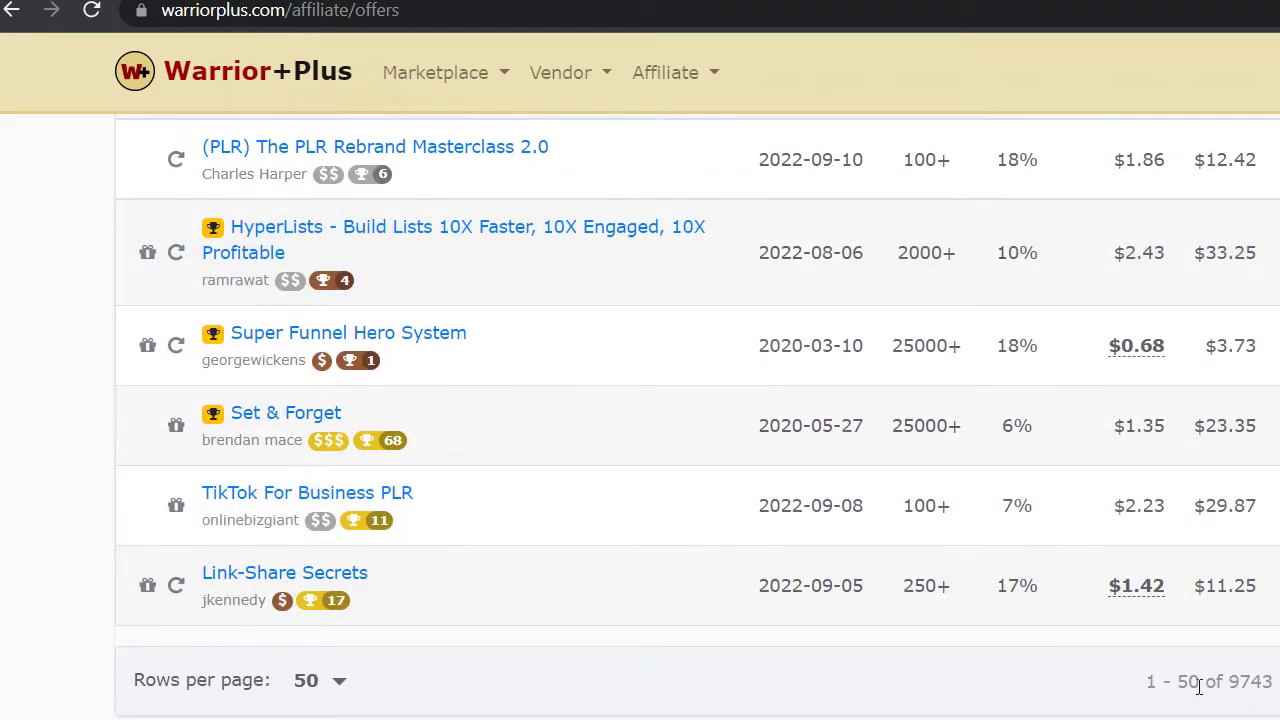
left_click_drag(1272, 686, 1228, 700)
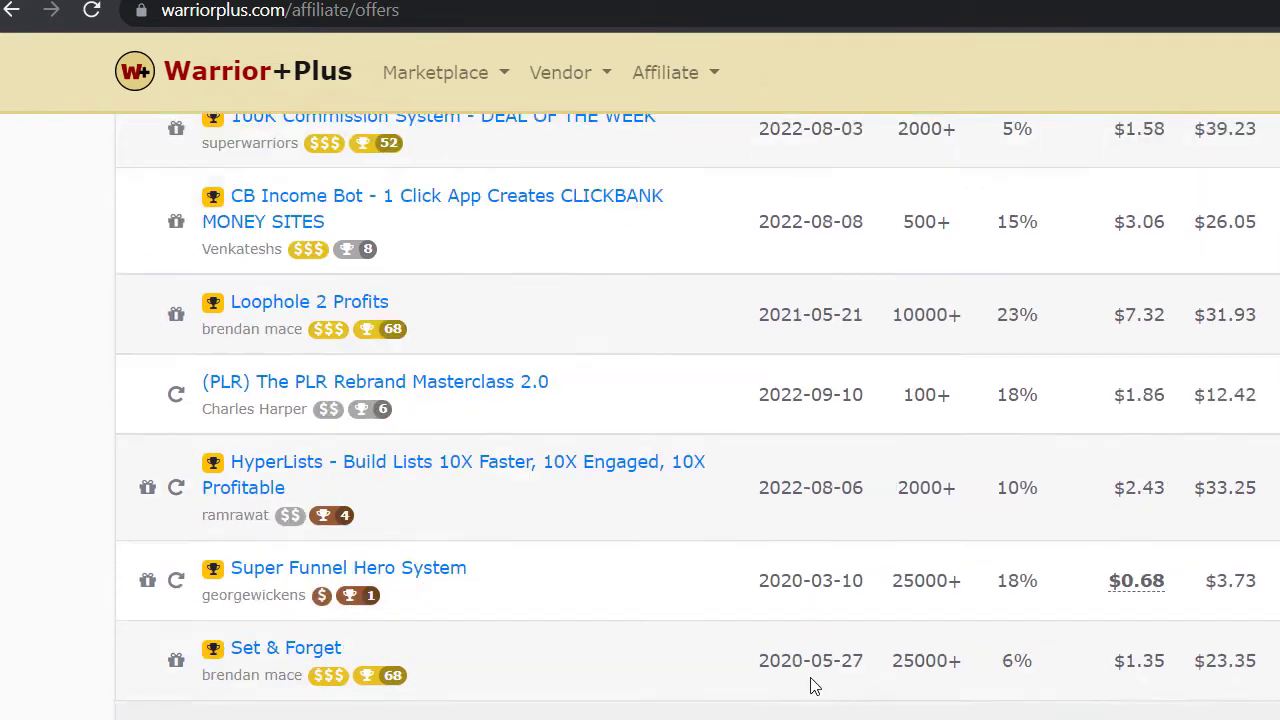
scroll(800, 680, "up", 5)
scroll(450, 500, "up", 5)
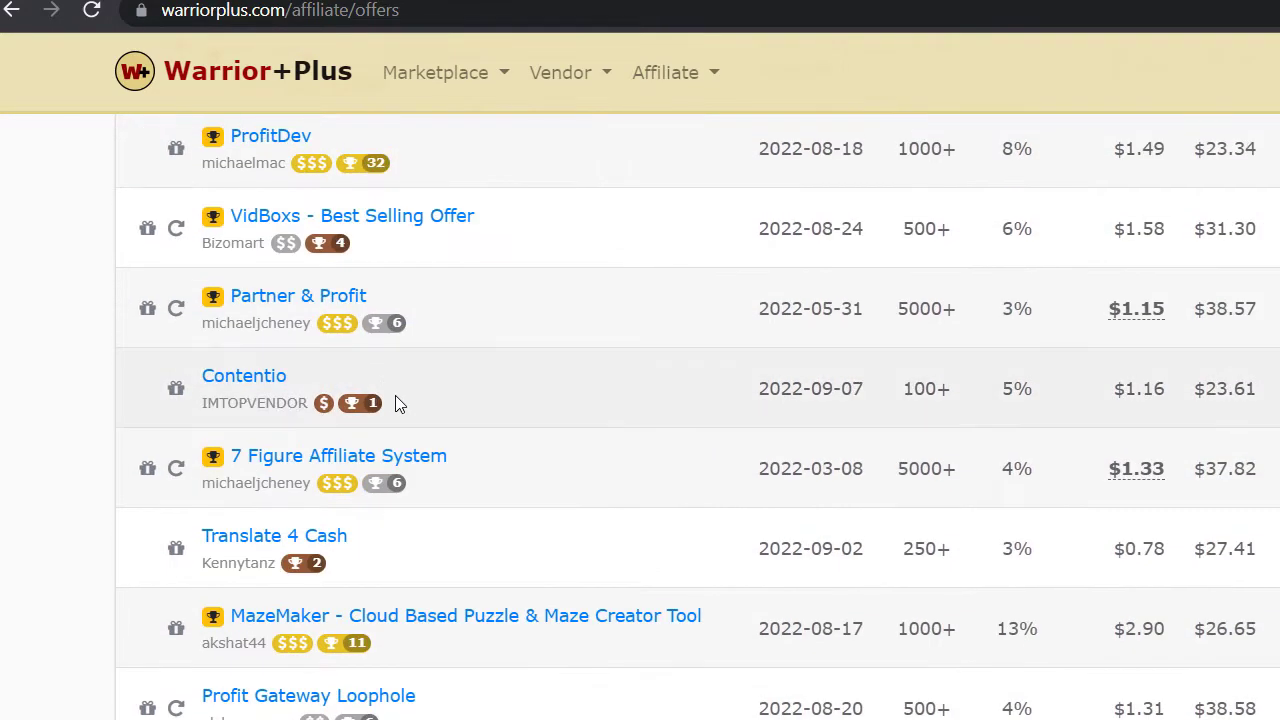
scroll(400, 420, "up", 6)
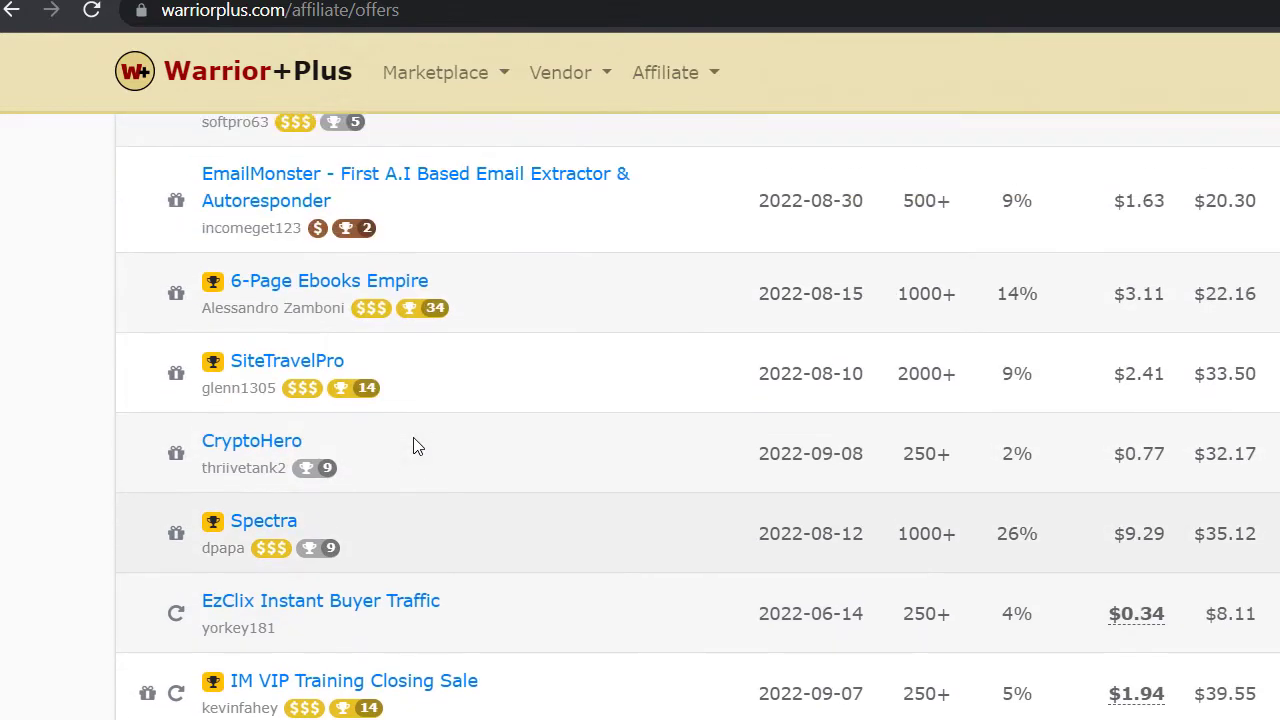
scroll(410, 447, "up", 10)
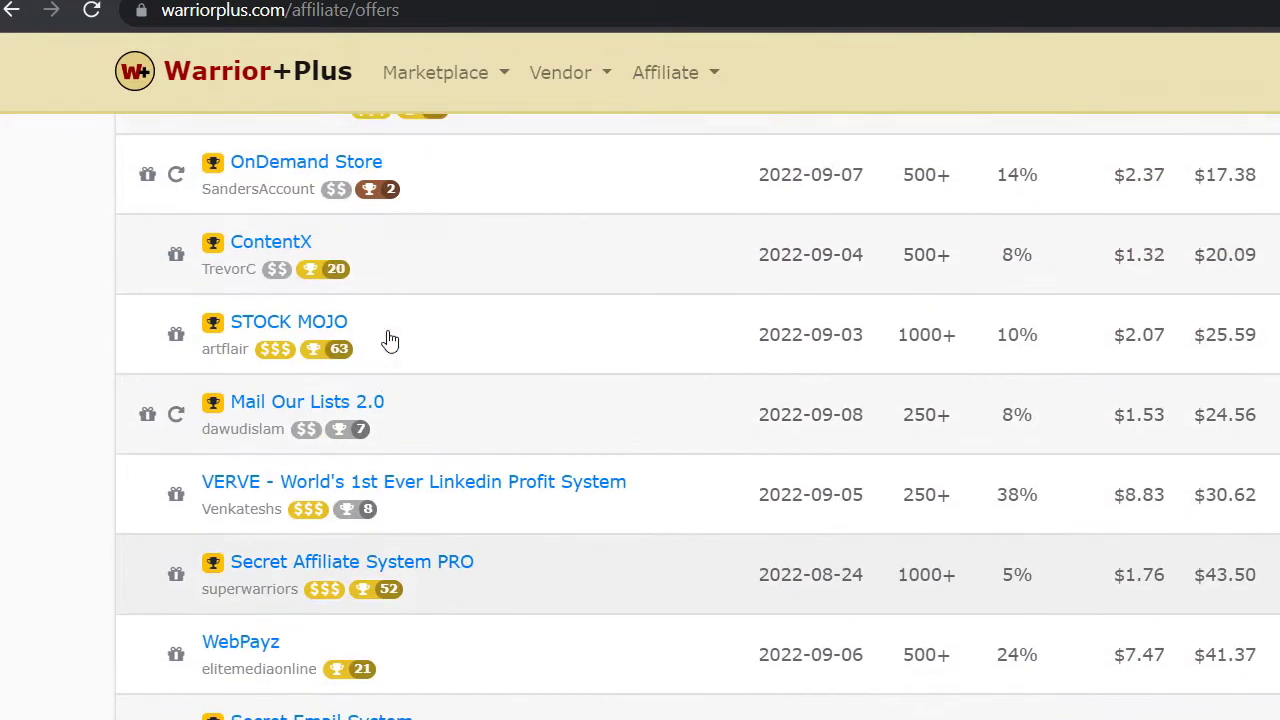
scroll(385, 380, "up", 15)
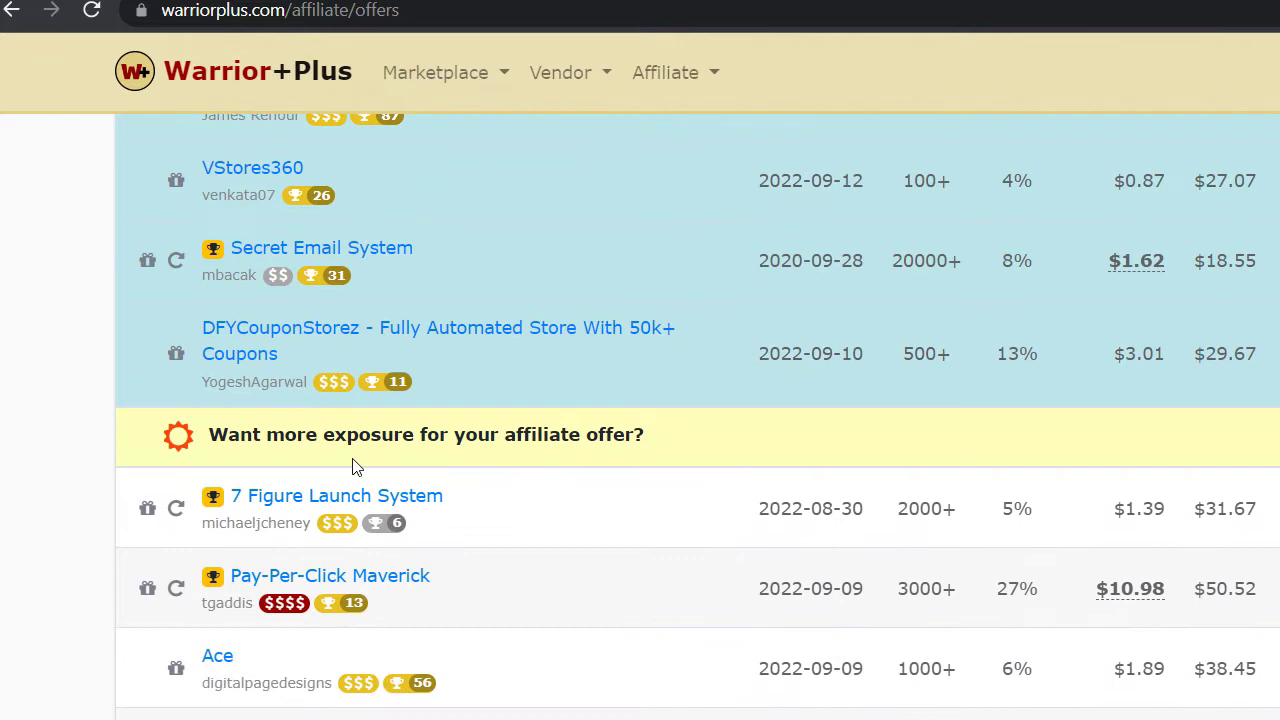
scroll(352, 466, "down", 2)
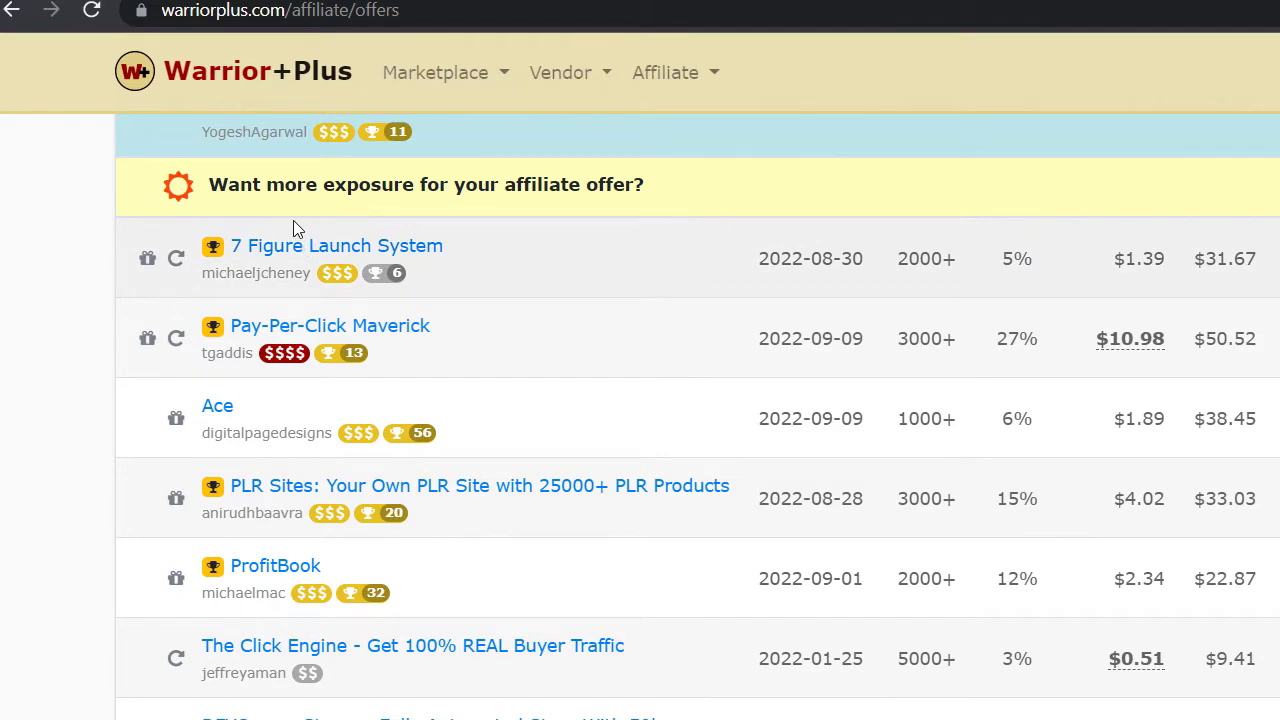
left_click(306, 250)
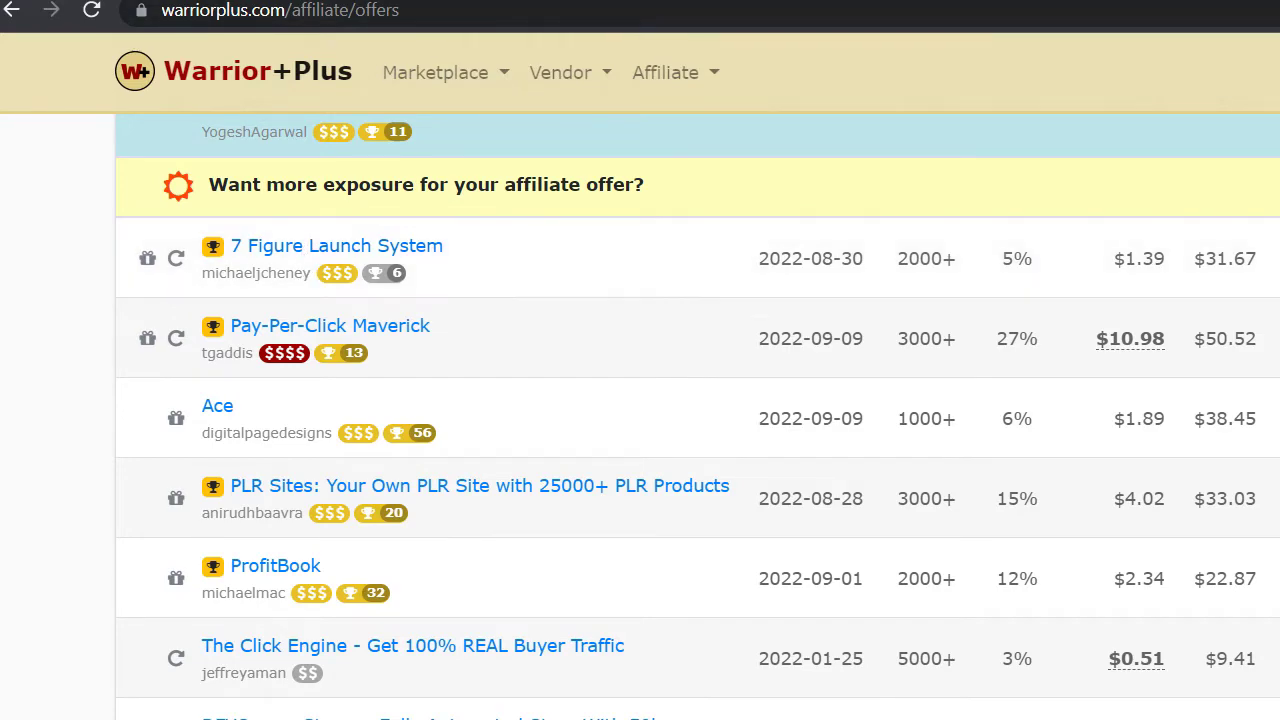
scroll(611, 480, "up", 5)
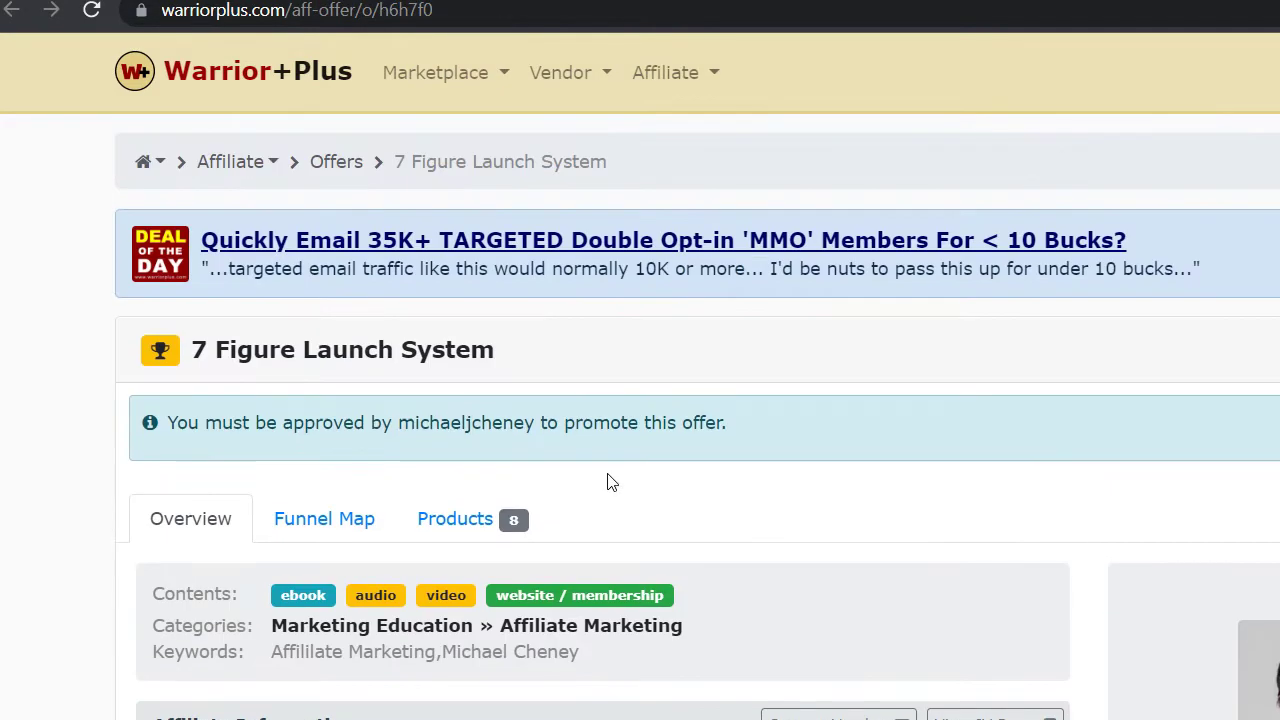
scroll(530, 587, "down", 3)
scroll(371, 549, "down", 4)
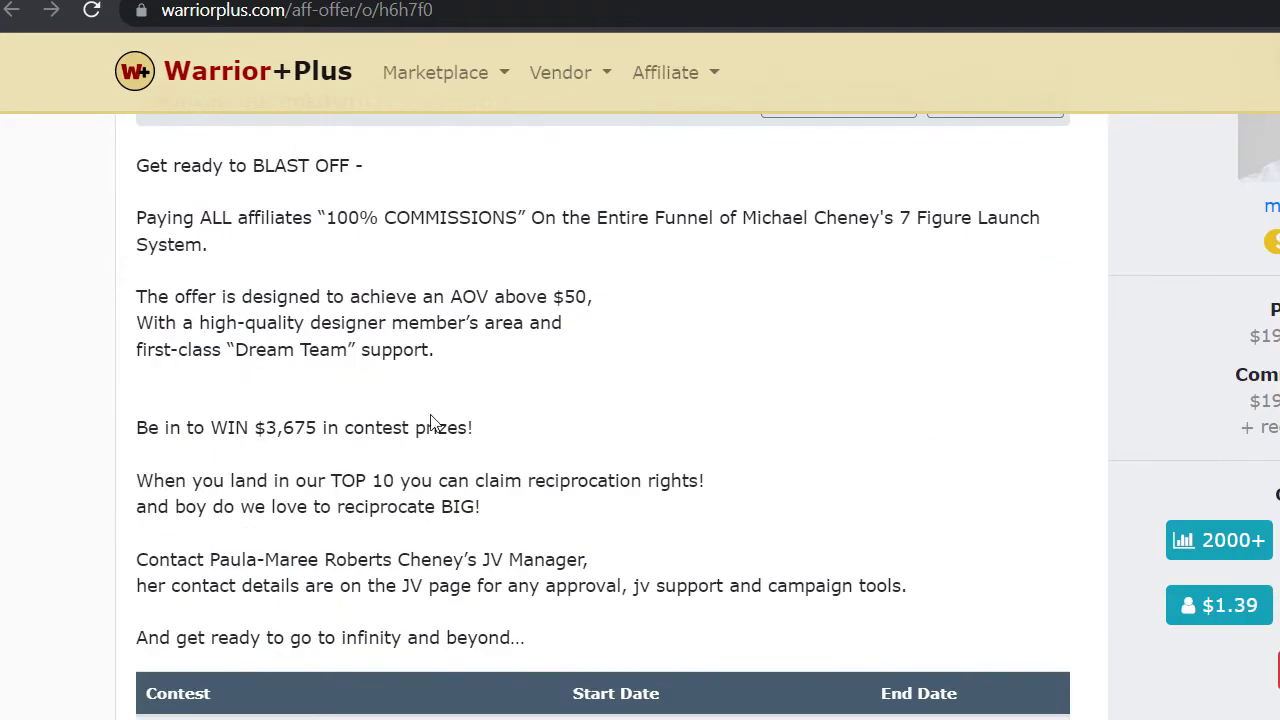
scroll(423, 503, "up", 5)
scroll(549, 477, "up", 1)
scroll(166, 491, "down", 5)
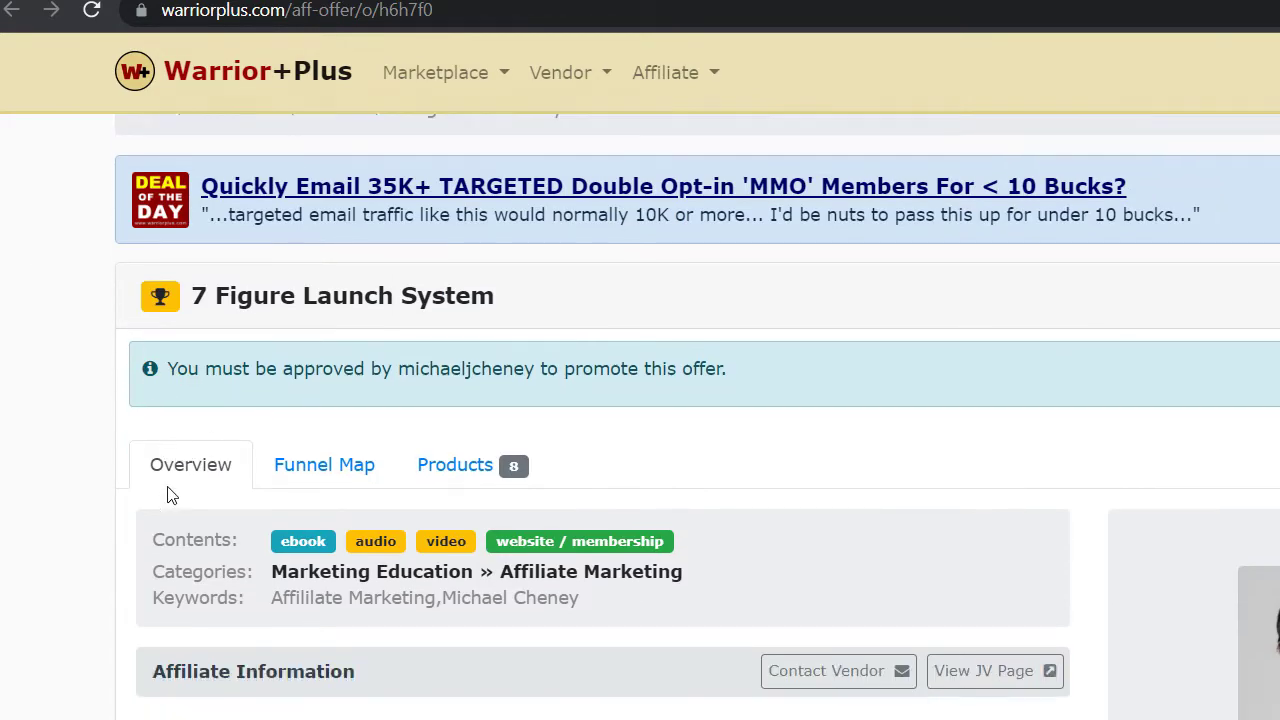
scroll(194, 451, "up", 1)
scroll(334, 514, "down", 3)
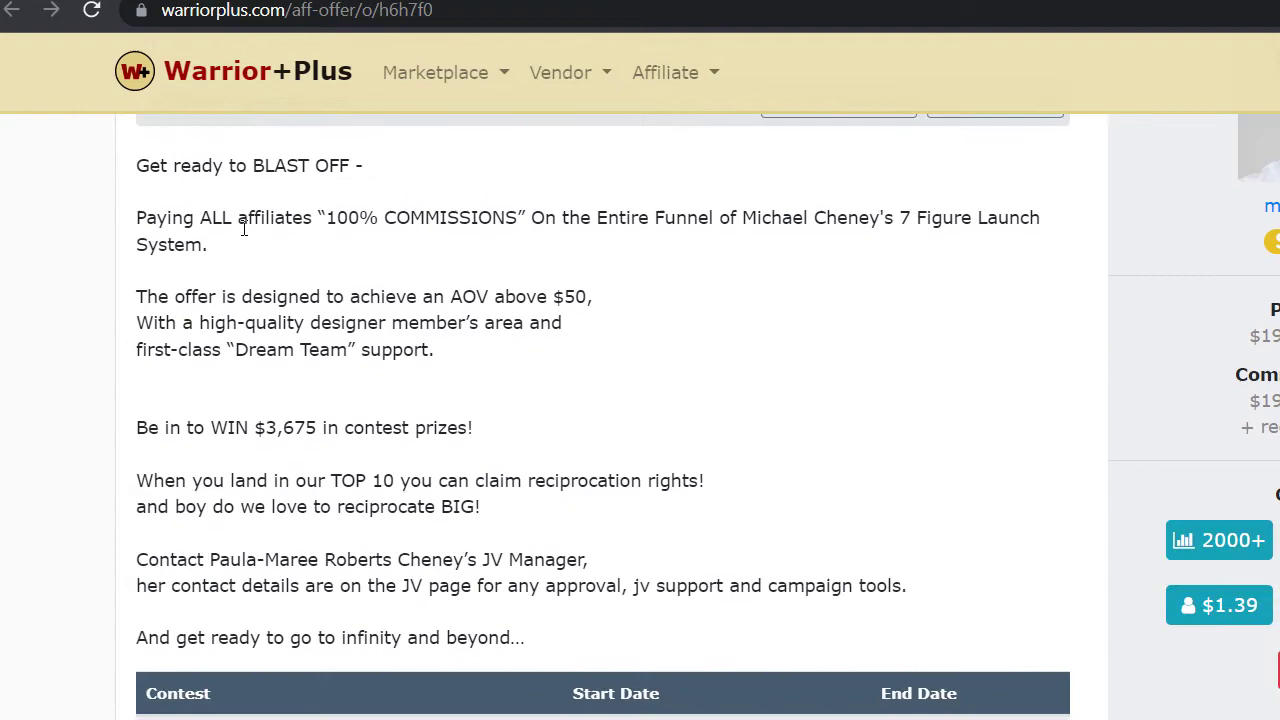
scroll(420, 630, "down", 1)
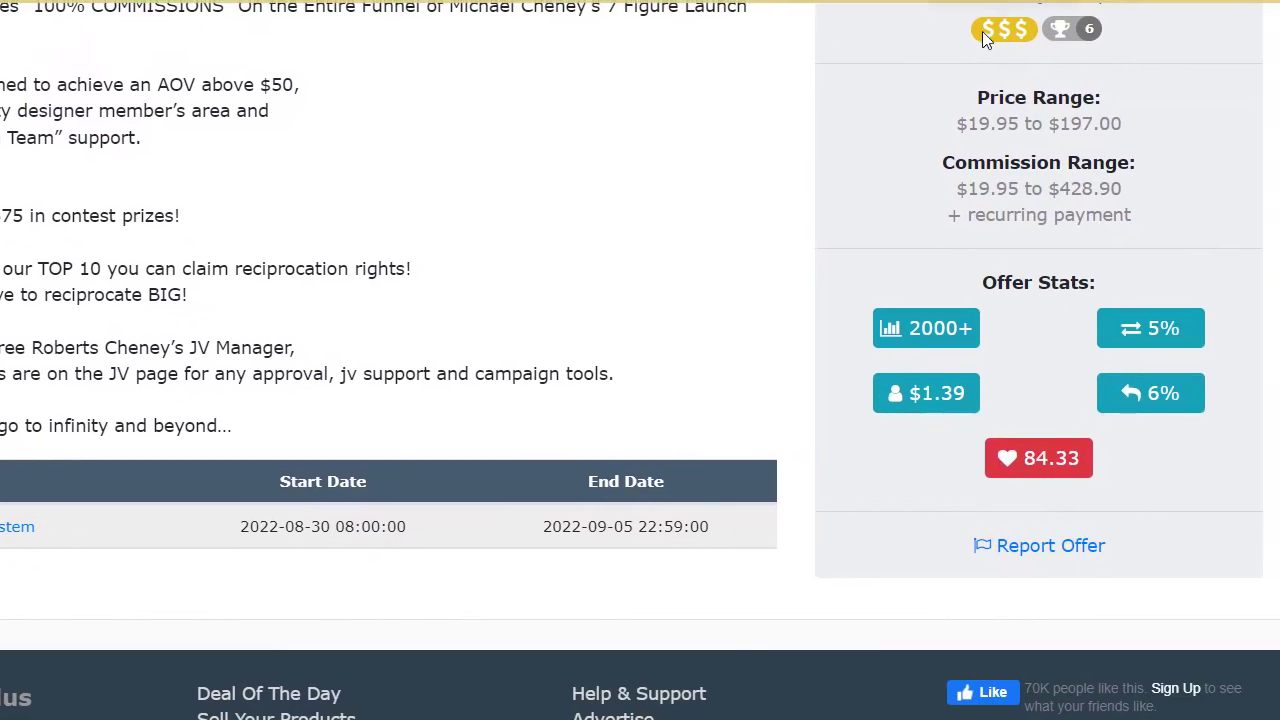
scroll(1096, 352, "up", 1)
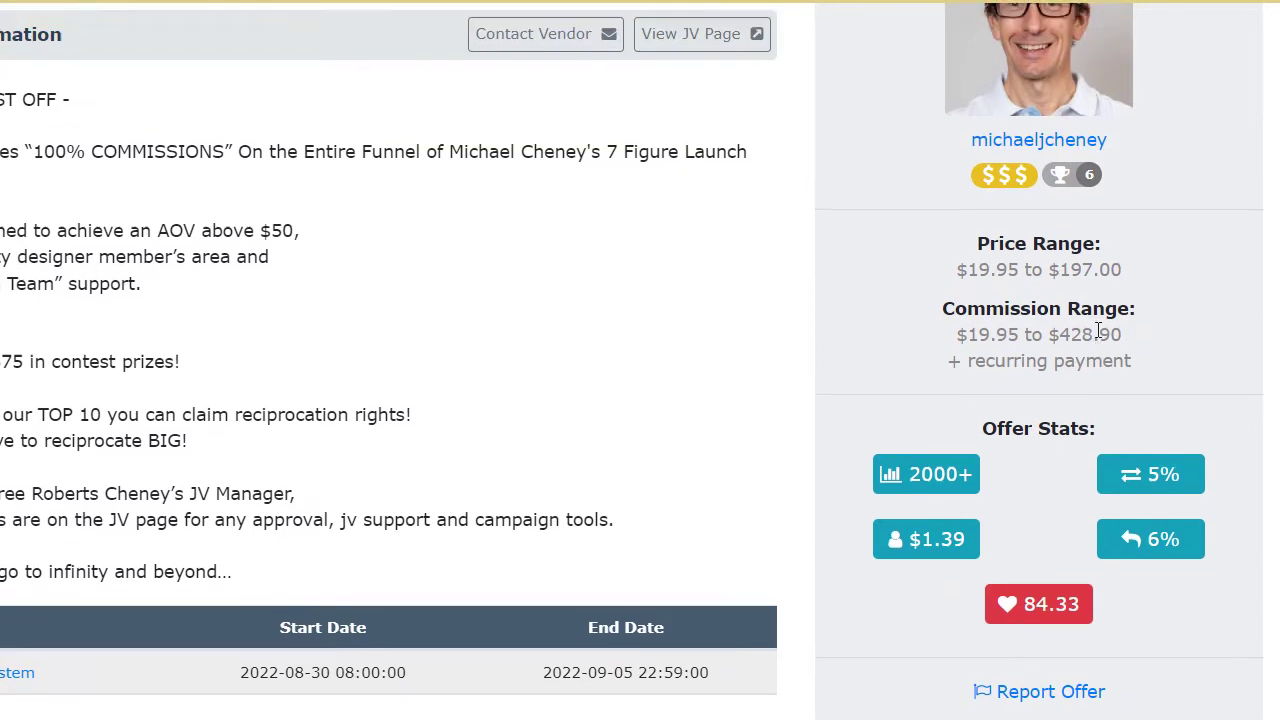
scroll(1146, 410, "up", 1)
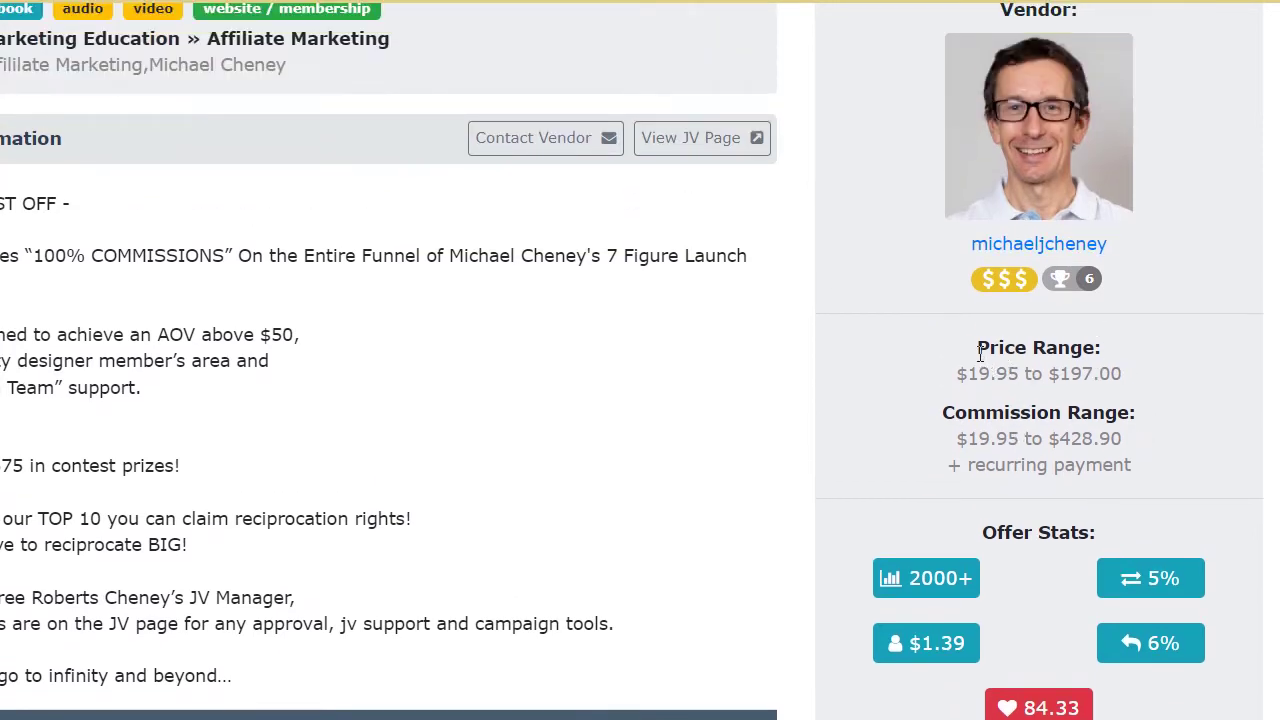
left_click_drag(980, 353, 1140, 373)
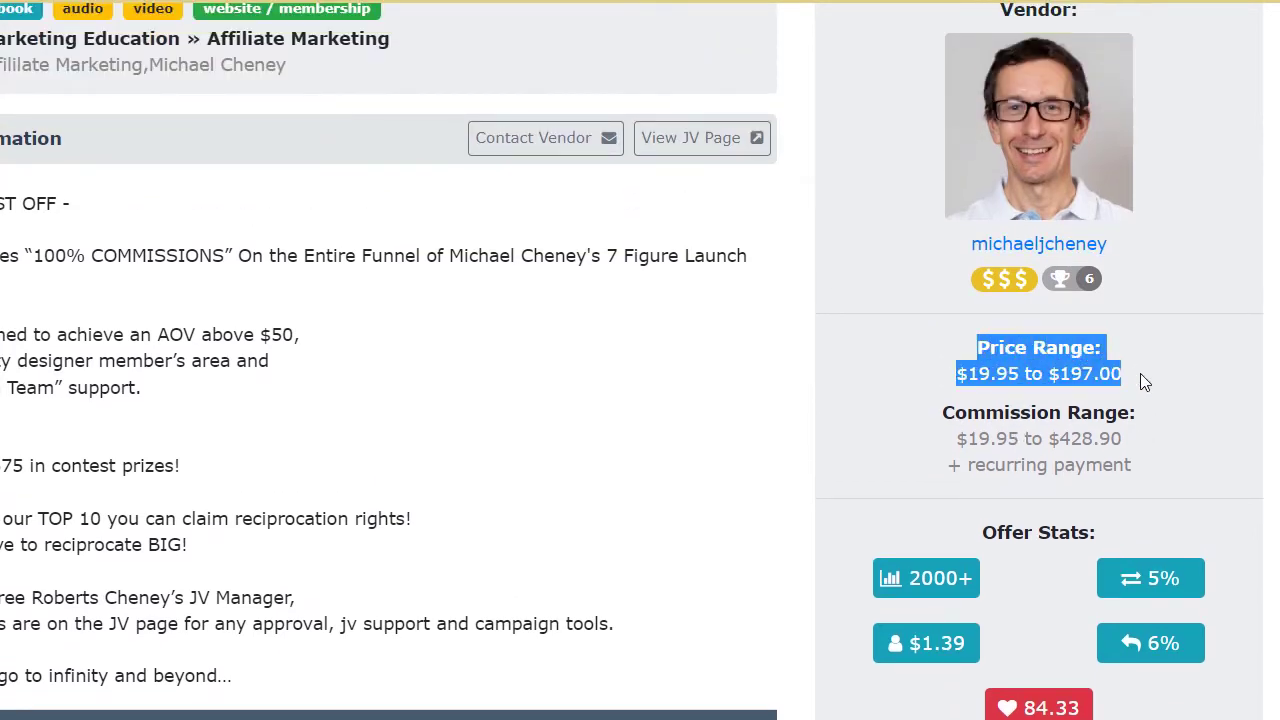
left_click(942, 420)
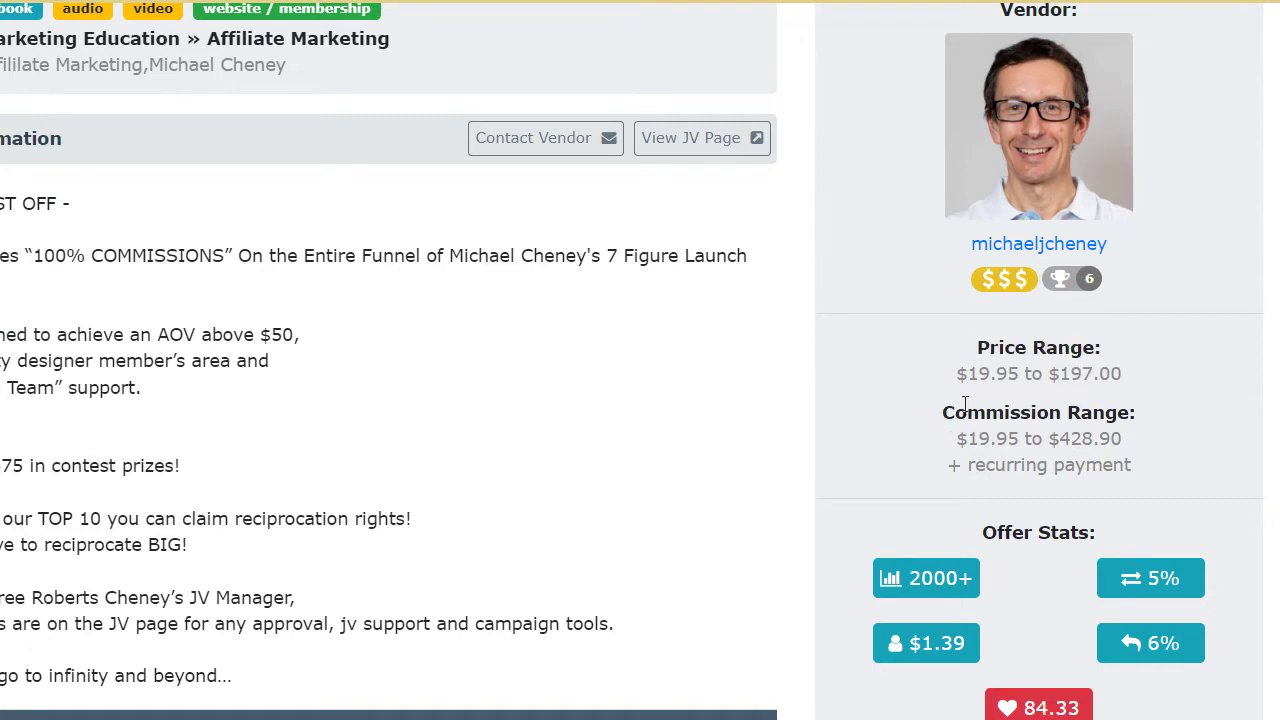
left_click_drag(942, 418, 1170, 478)
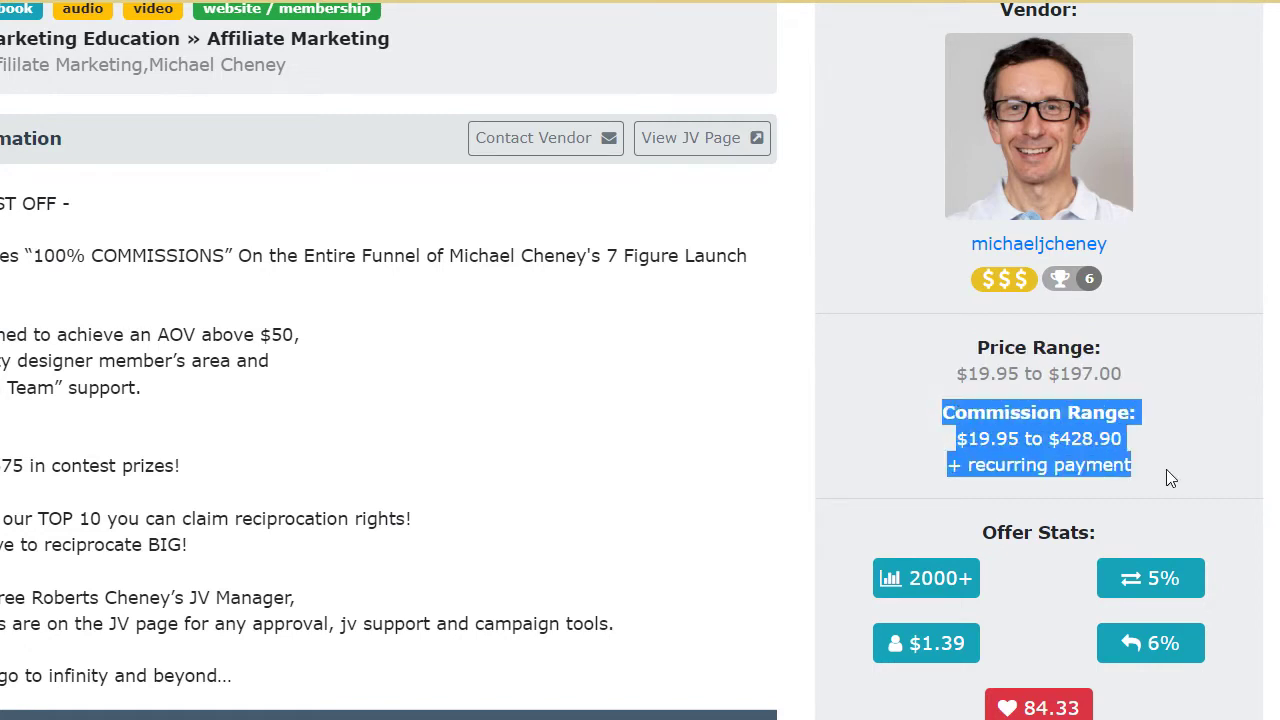
left_click(1166, 469)
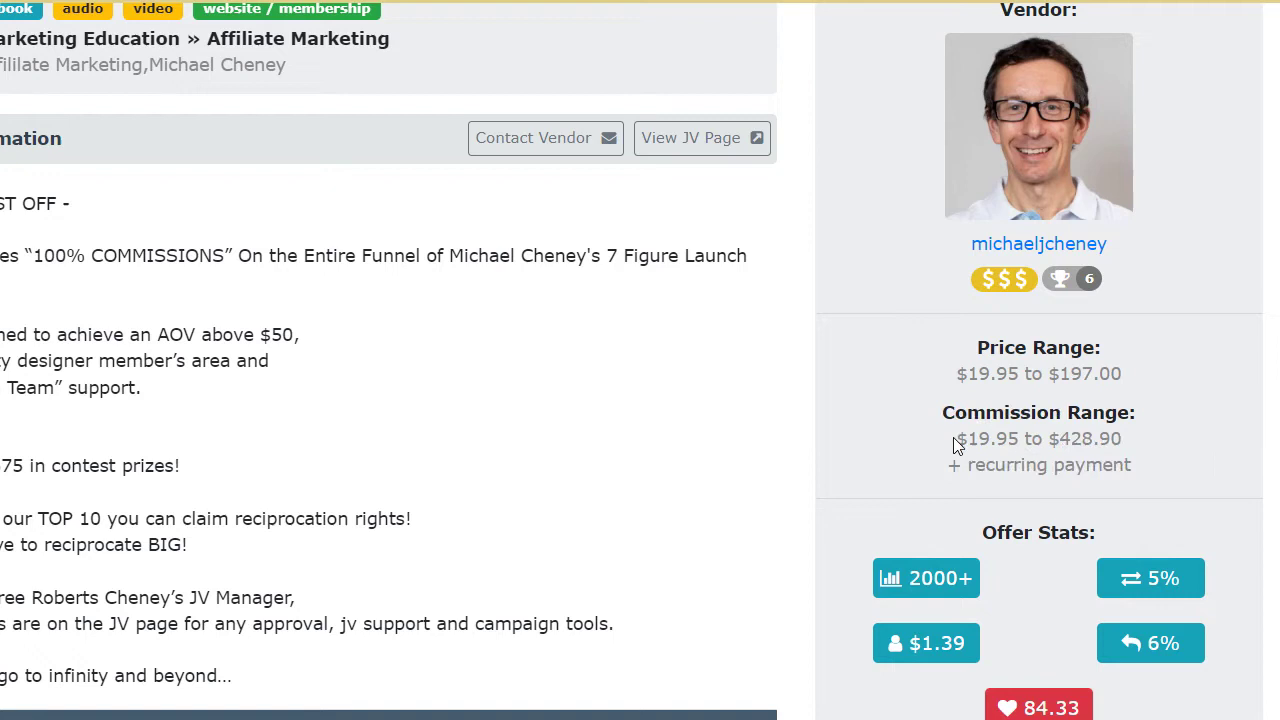
left_click_drag(955, 439, 1124, 466)
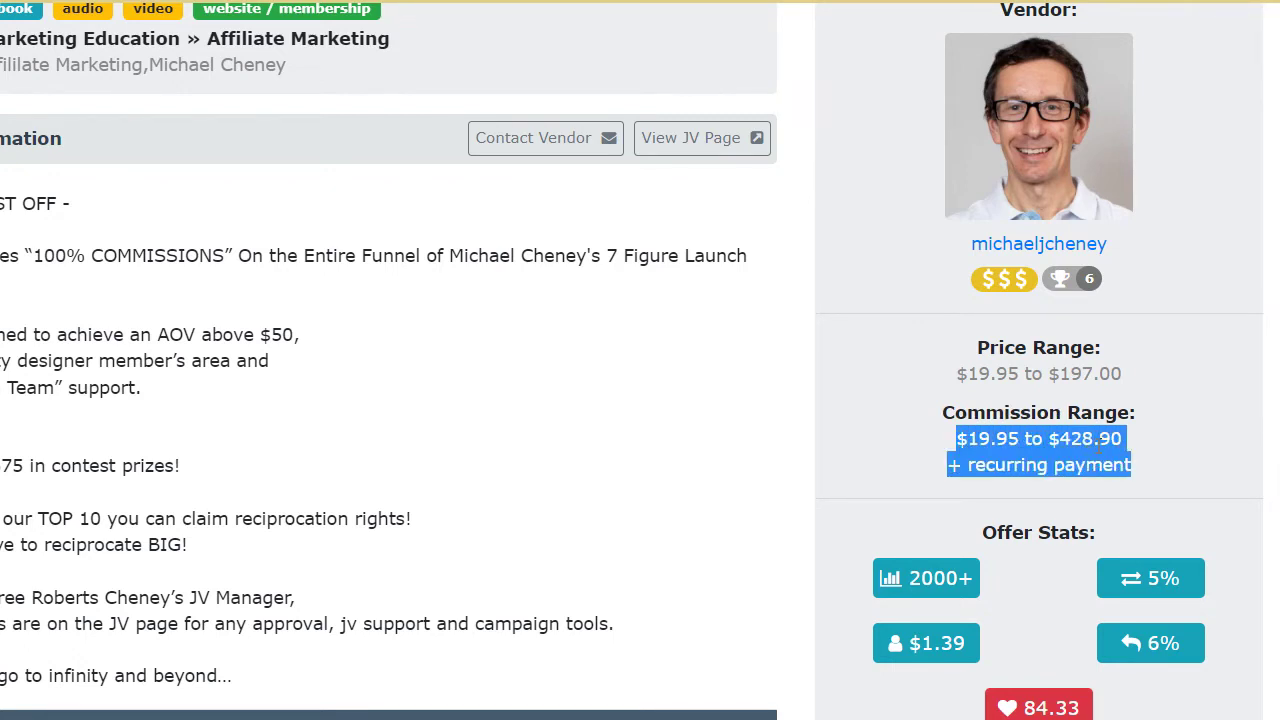
left_click(1161, 459)
left_click_drag(1161, 464, 897, 460)
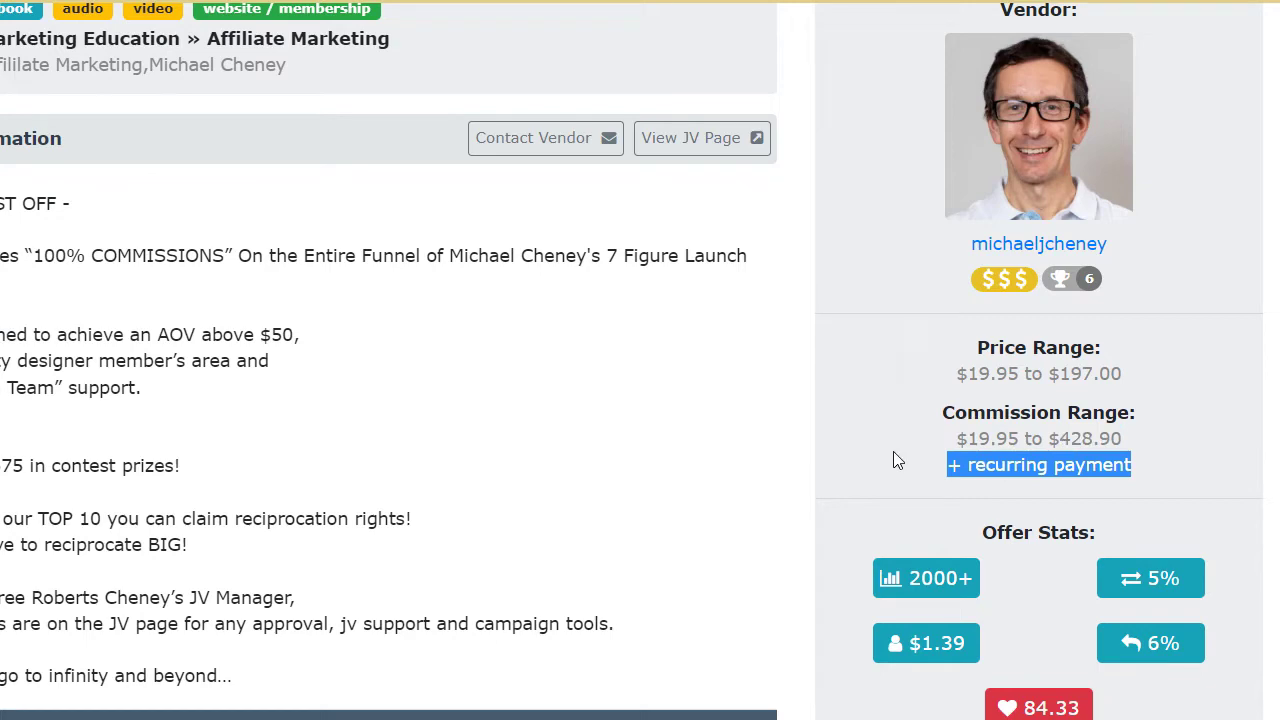
left_click(897, 460)
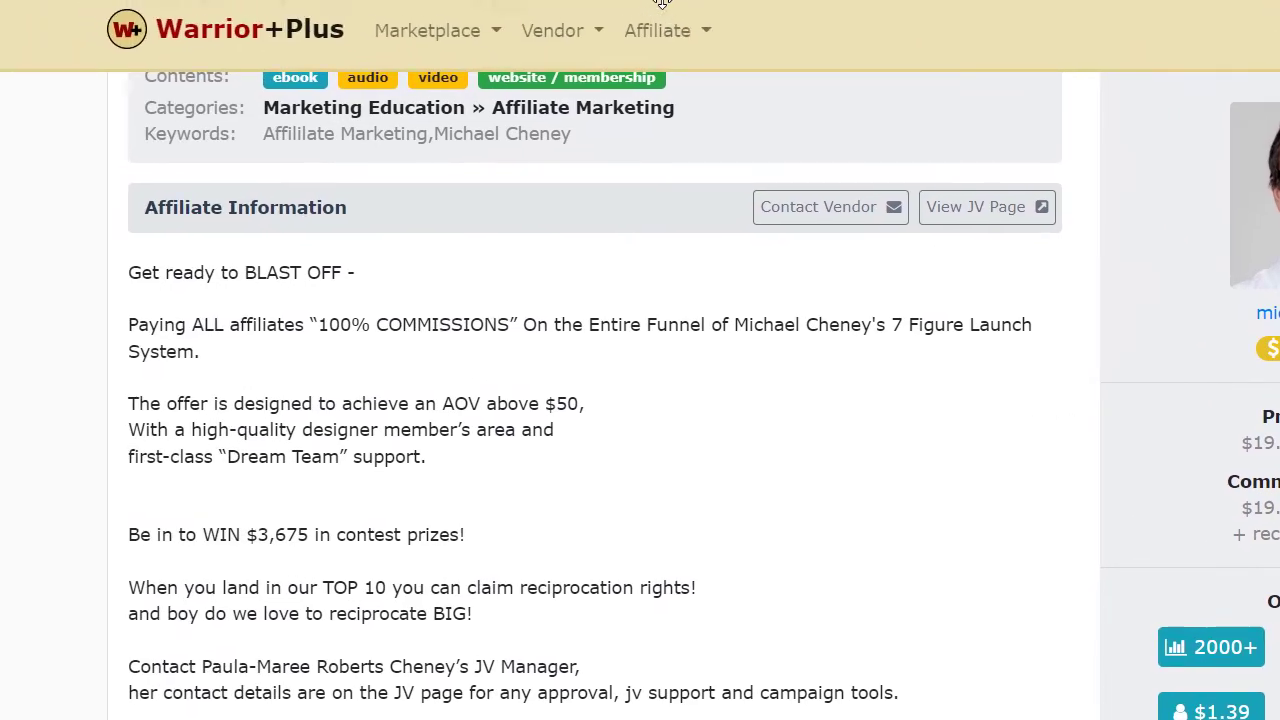
scroll(329, 291, "up", 4)
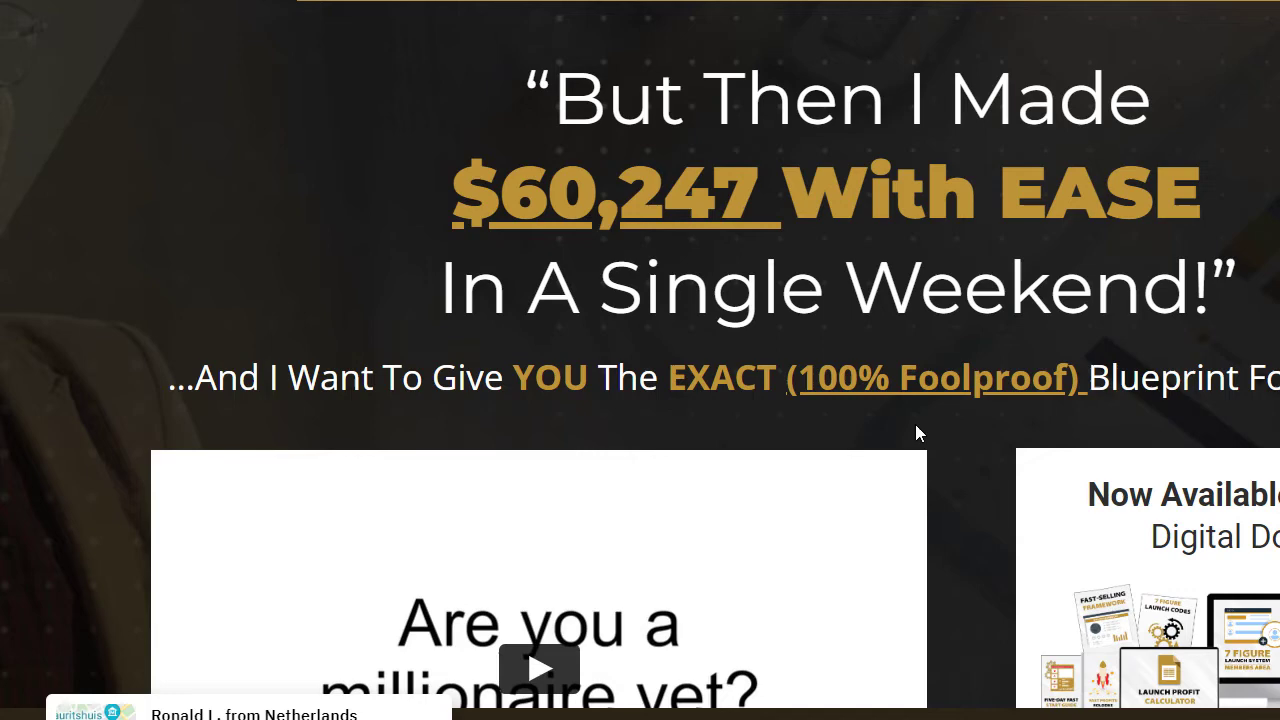
Scroll down to the sales video and select the sales page's web address.
scroll(408, 323, "down", 4)
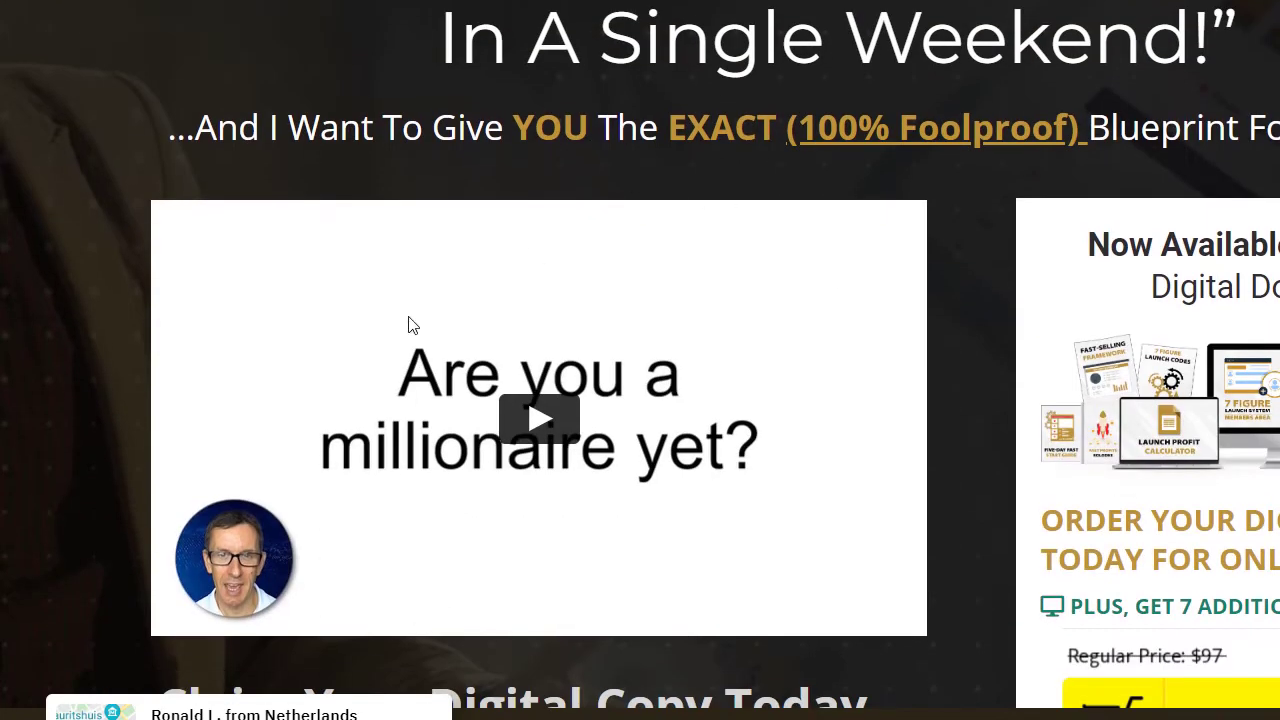
scroll(640, 548, "down", 1)
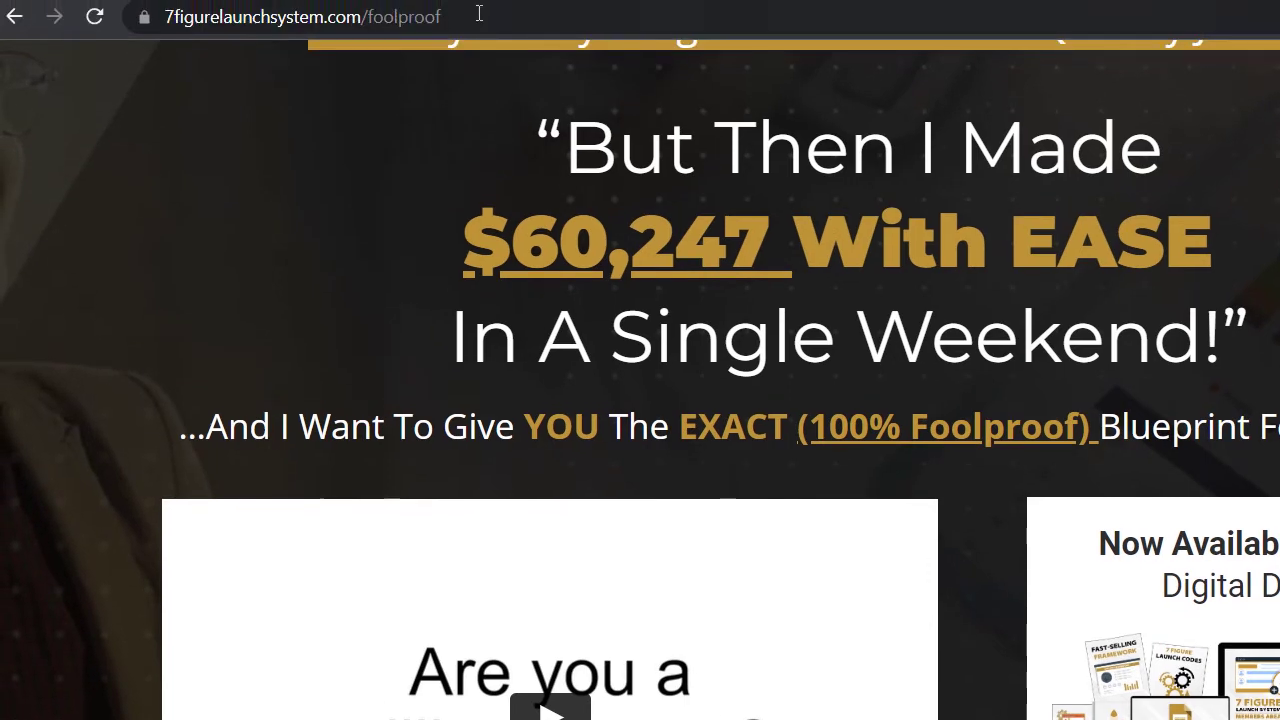
left_click_drag(480, 14, 129, 46)
left_click(333, 257)
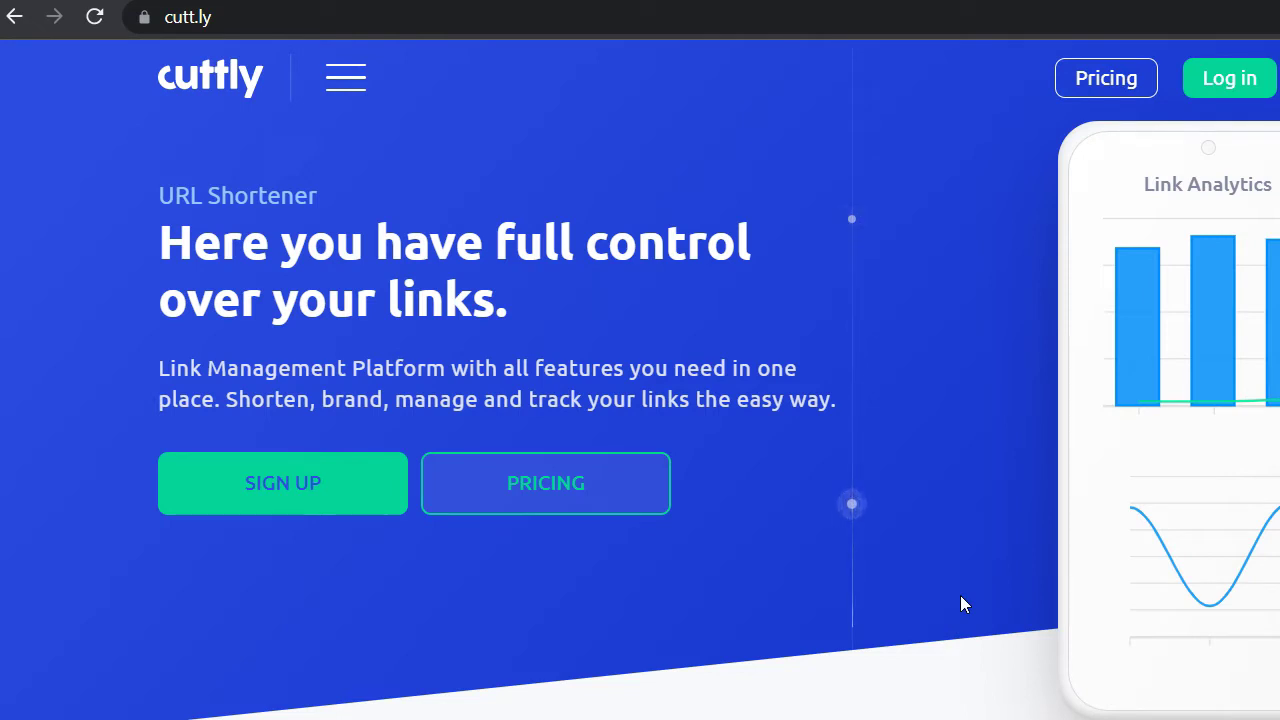
Scroll the cutt.ly homepage down to the Paste long url box and back.
scroll(815, 600, "down", 3)
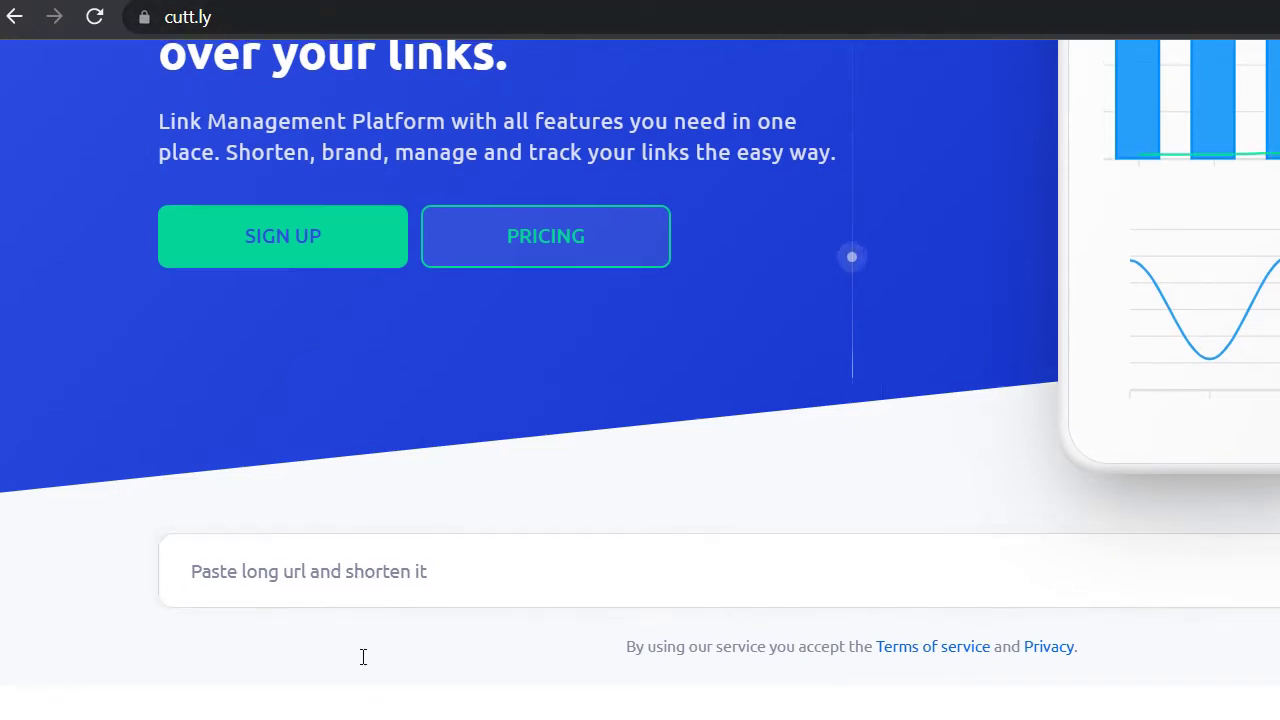
scroll(363, 660, "up", 3)
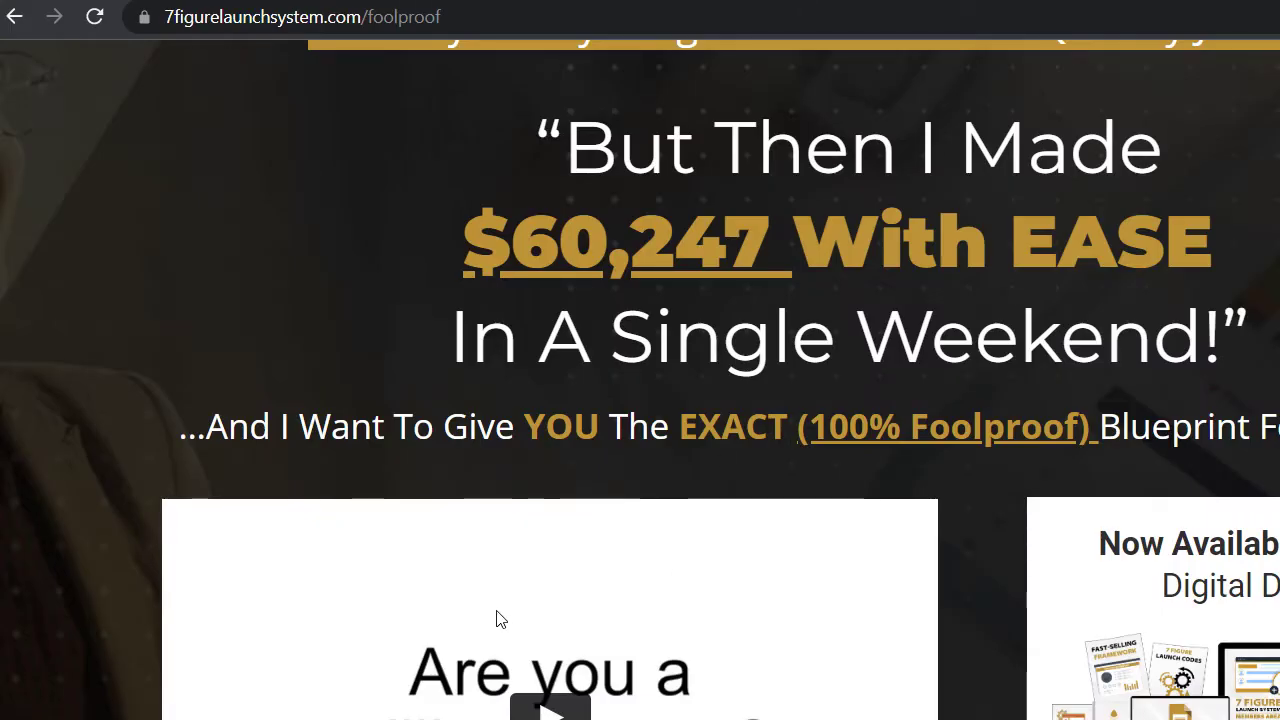
scroll(494, 617, "down", 2)
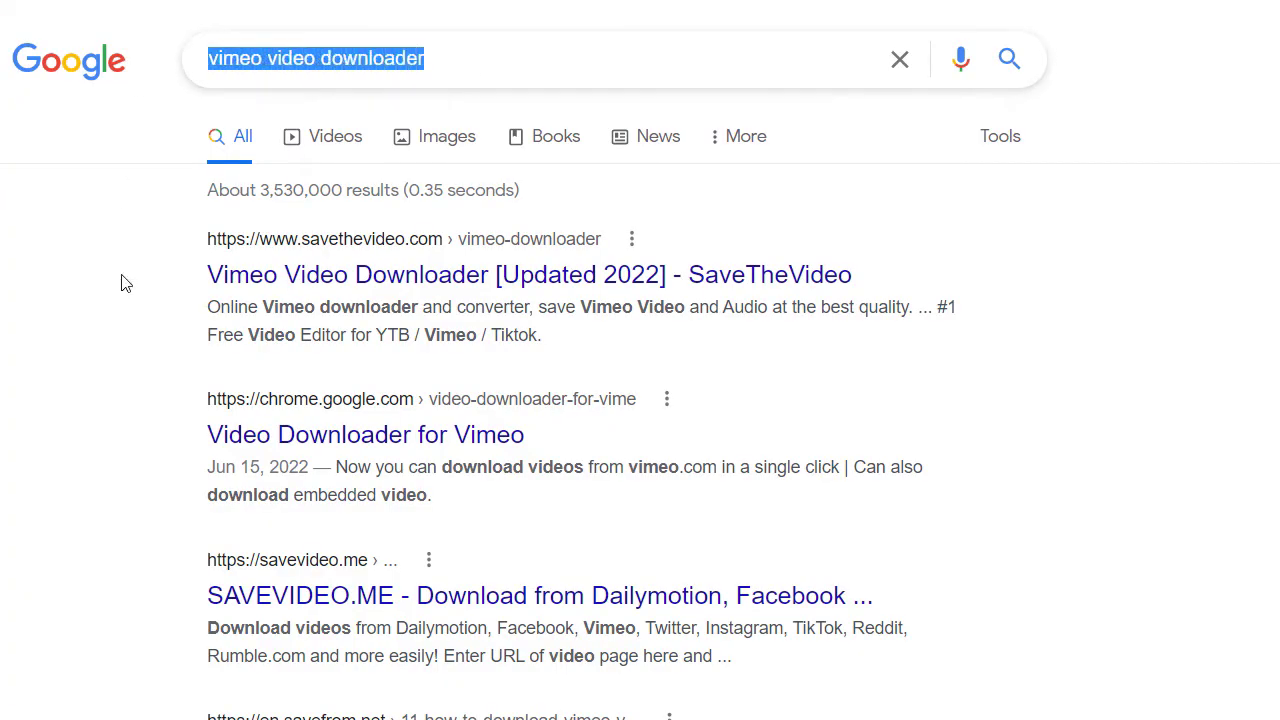
On SaveTheVideo's Vimeo downloader, focus the video link field and dismiss the saved-links suggestions.
left_click(119, 348)
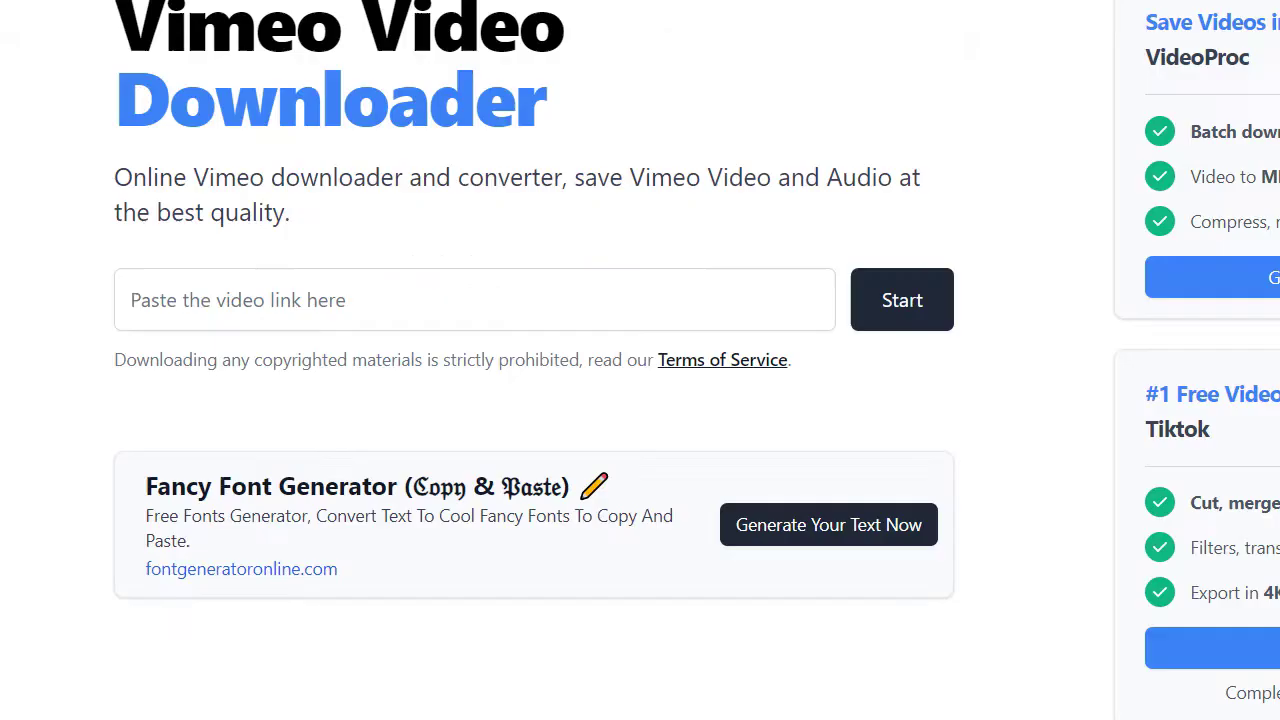
scroll(723, 451, "up", 3)
scroll(300, 540, "down", 1)
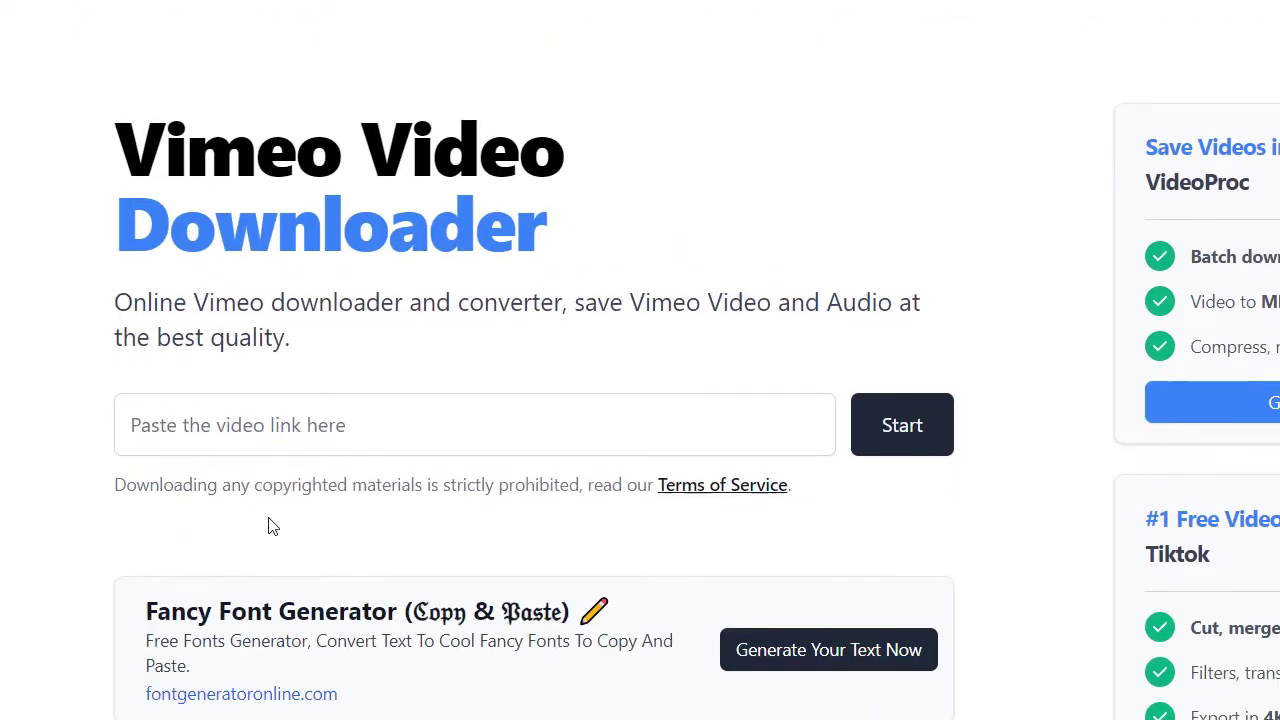
left_click(232, 416)
left_click(80, 435)
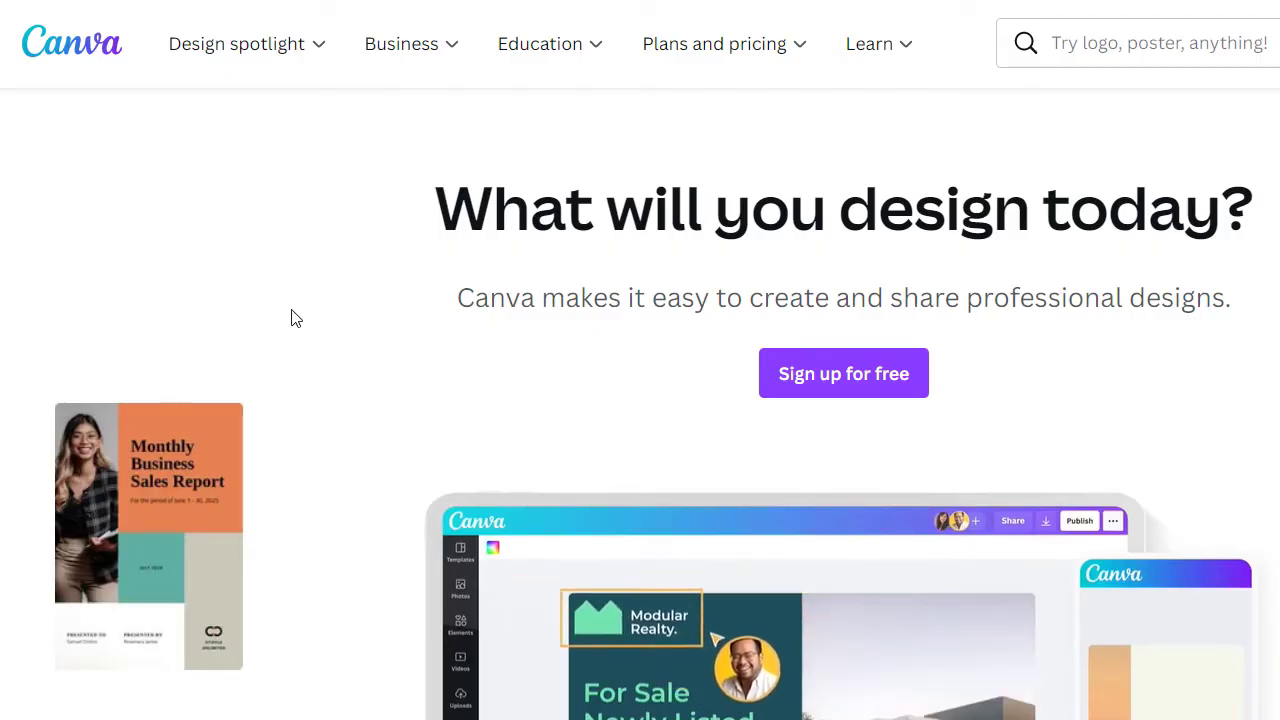
right_click(180, 321)
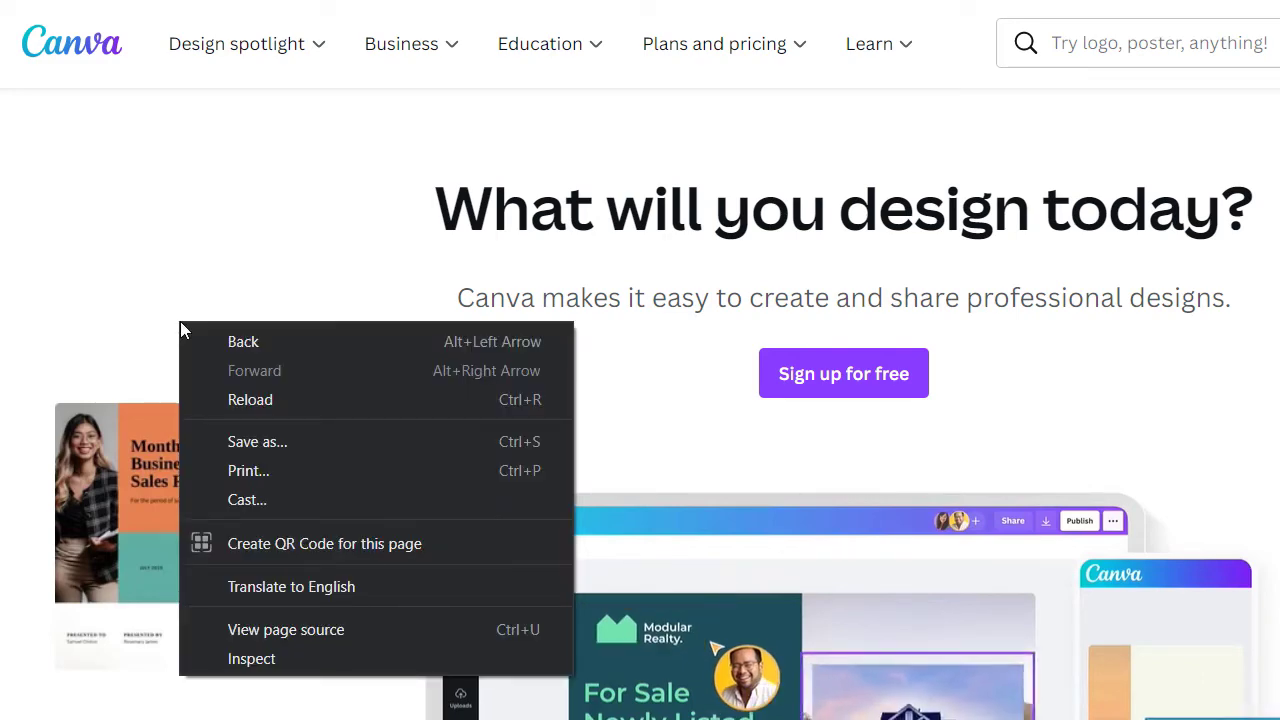
left_click(220, 194)
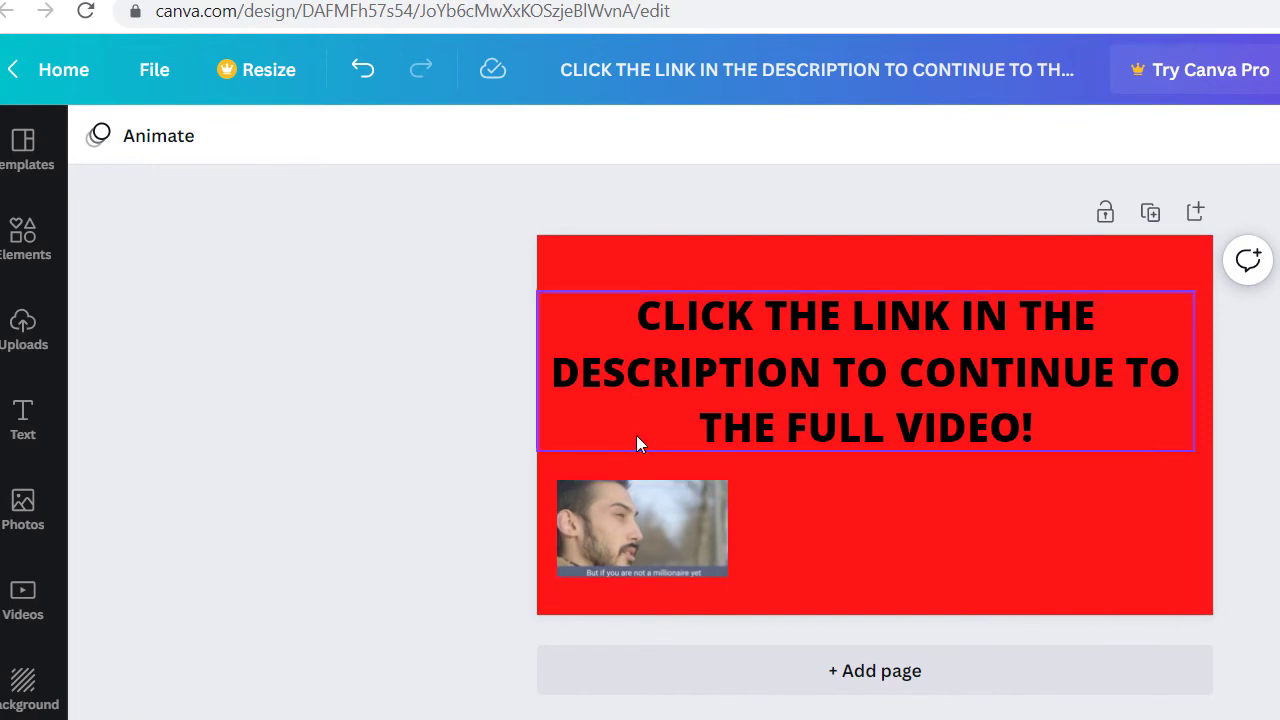
Select the video clip and drag its trim handles from the full 9:53 down to 9.2 seconds.
left_click(639, 514)
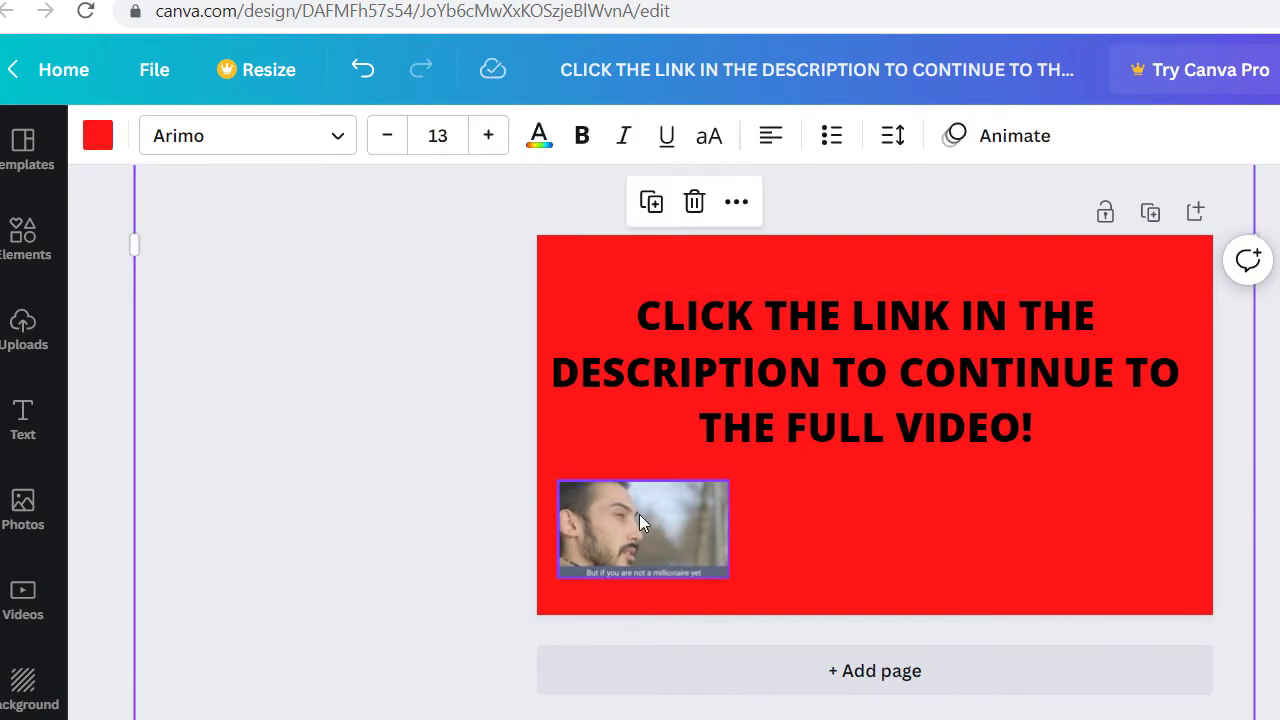
left_click(636, 514)
left_click(258, 135)
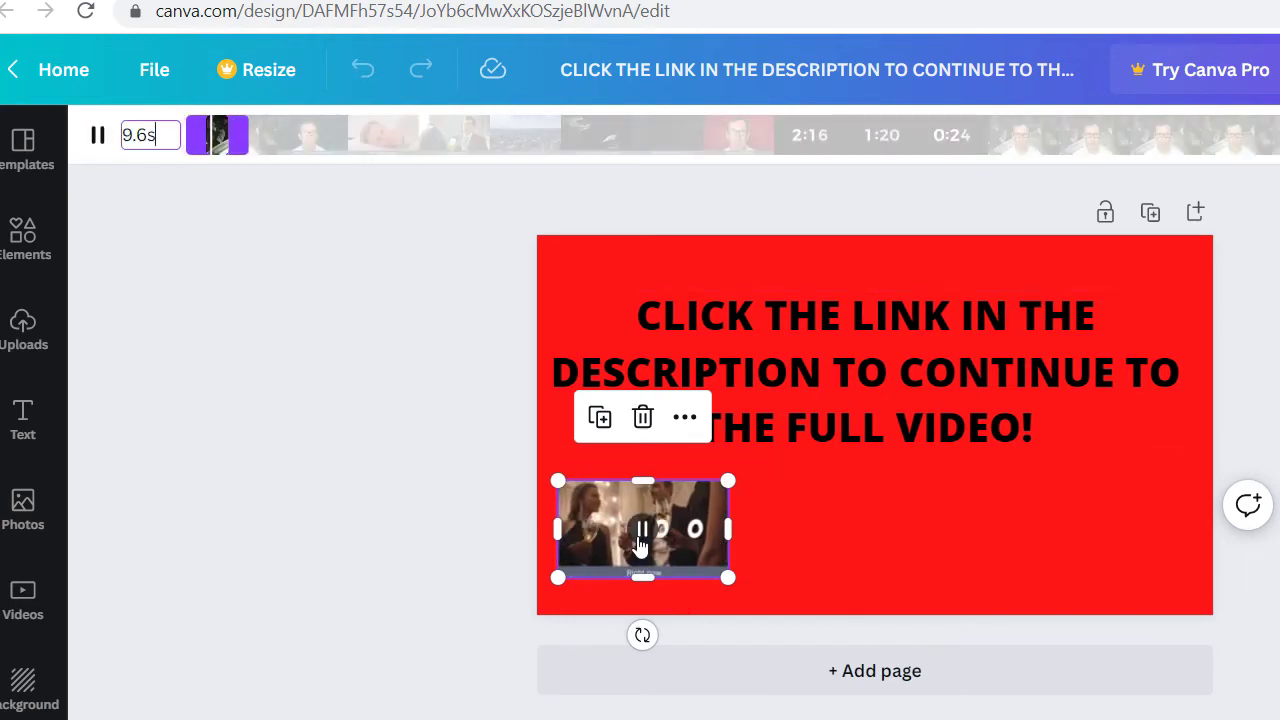
left_click_drag(244, 135, 1278, 135)
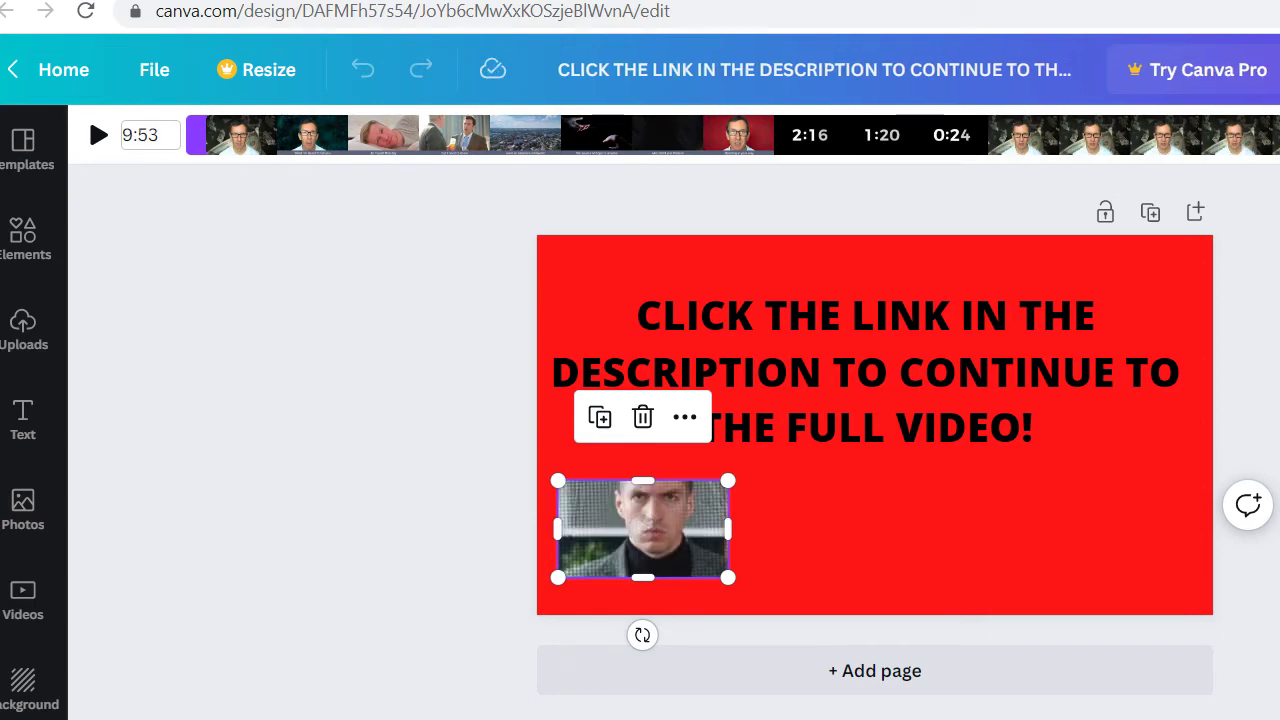
left_click_drag(1278, 135, 244, 150)
left_click_drag(242, 150, 234, 150)
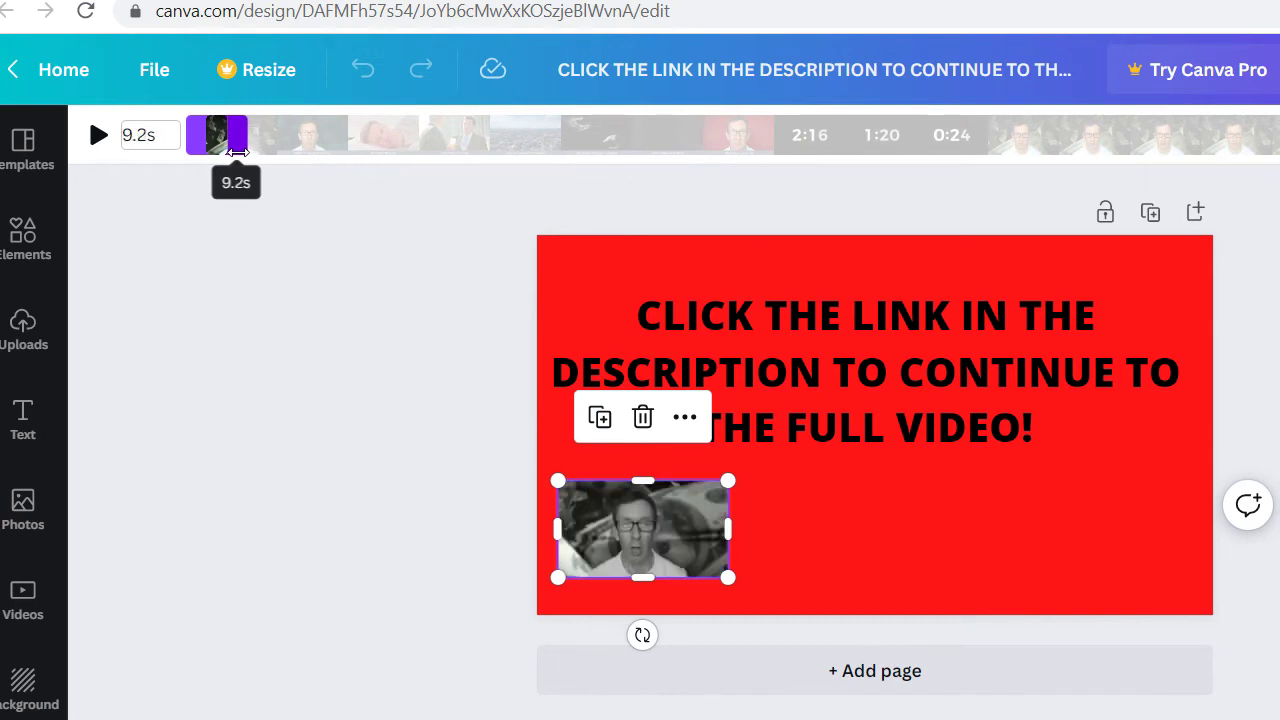
left_click(417, 360)
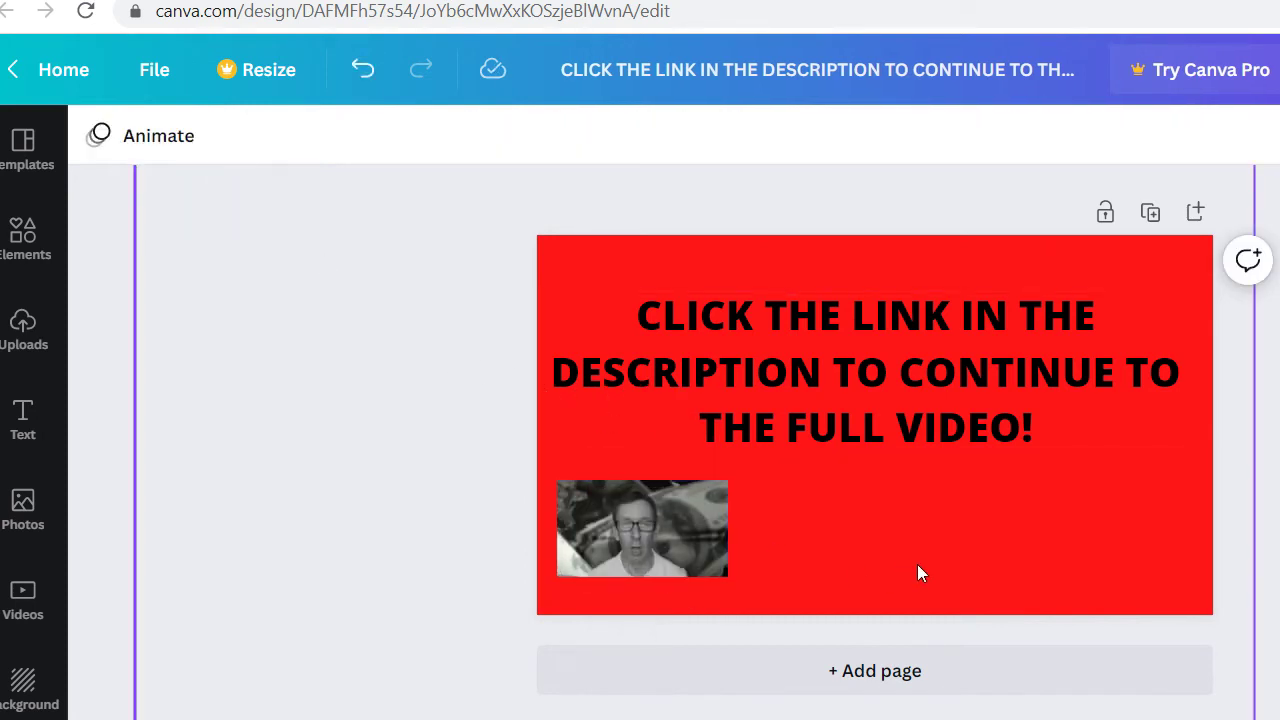
Select 'FULL VIDEO' in the red caption and apply Italic and Underline.
left_click(794, 316)
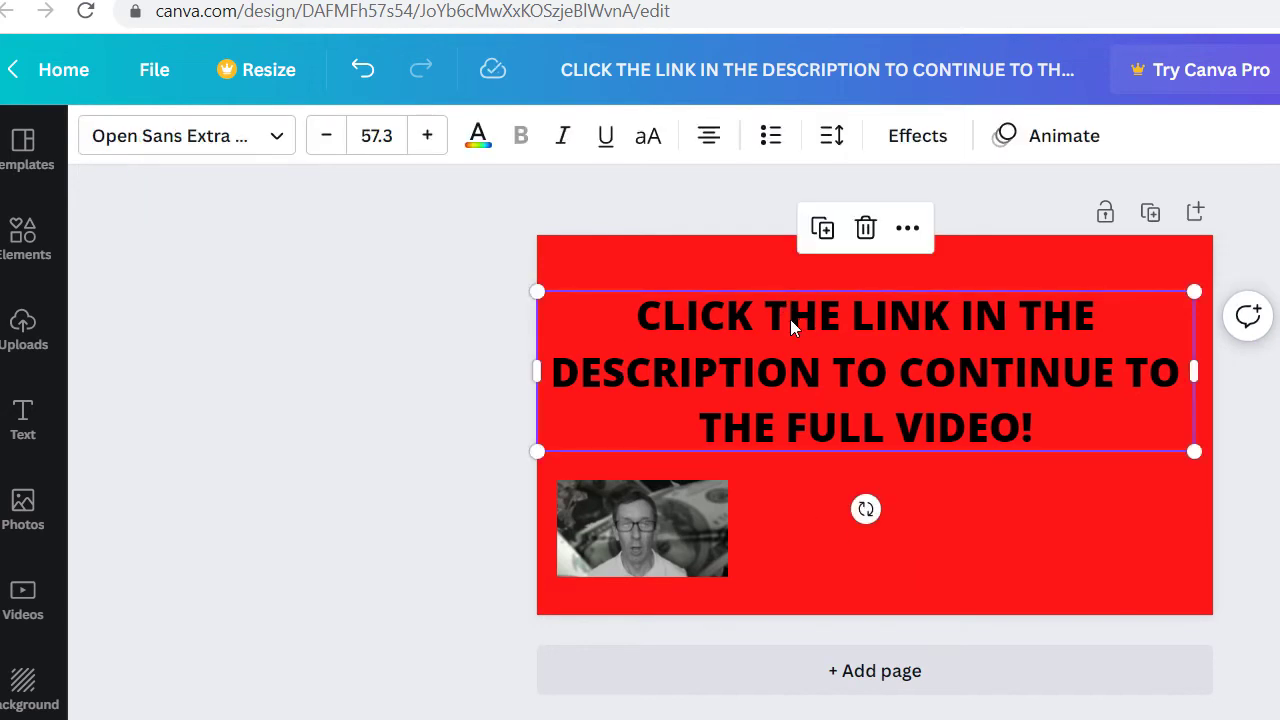
left_click(1040, 373)
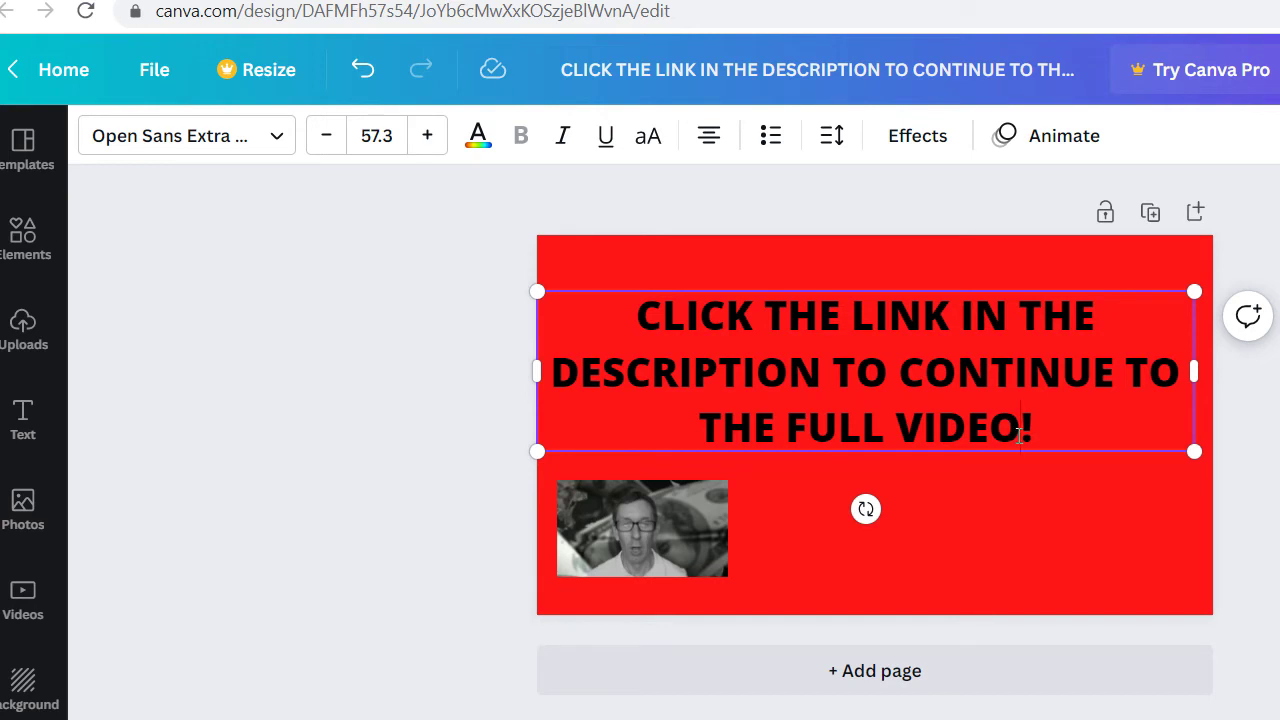
left_click_drag(1020, 428, 798, 430)
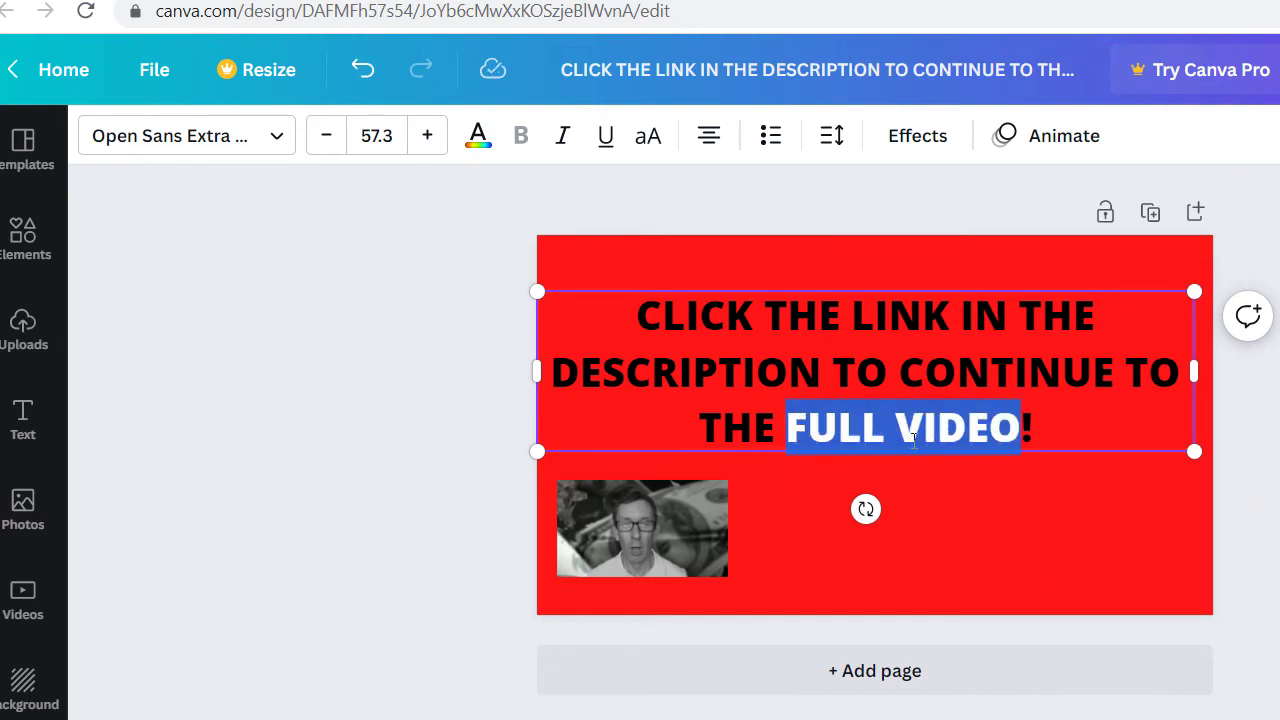
left_click(562, 142)
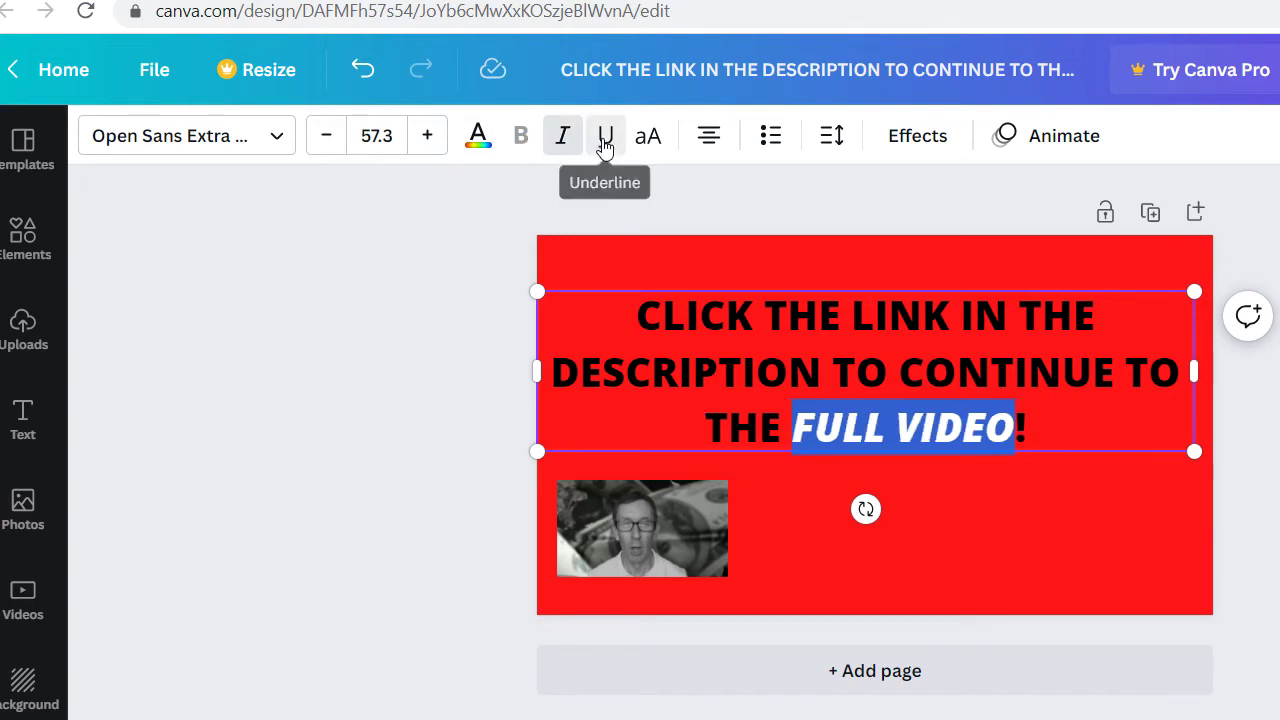
left_click(605, 140)
left_click(995, 546)
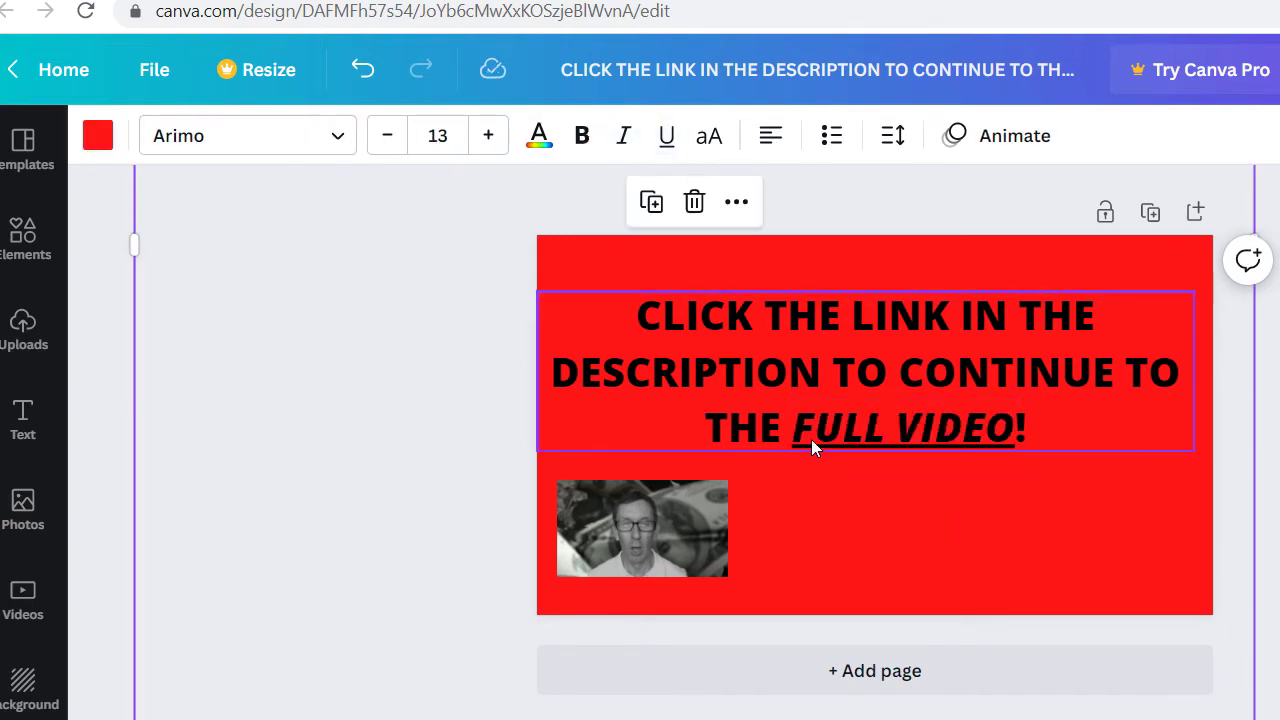
left_click(1053, 550)
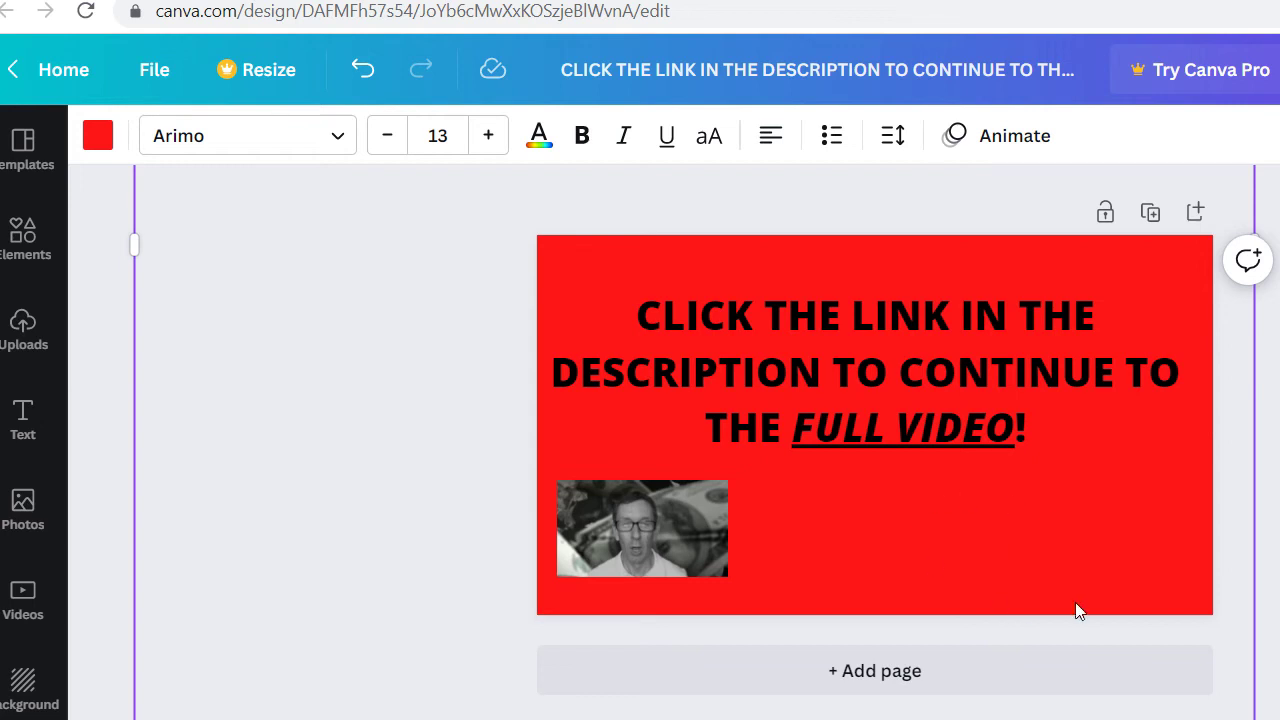
Clear the Canva selection and scroll through Rumble's Top Videos homepage.
key("Escape")
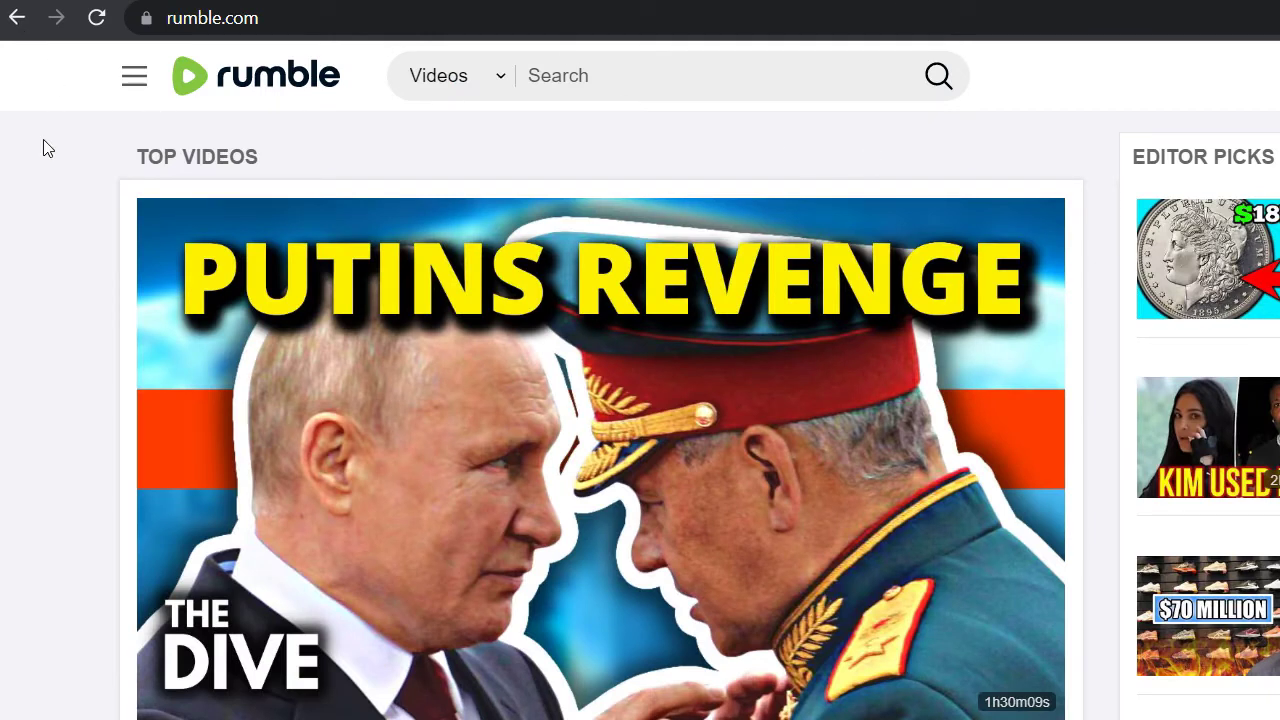
scroll(100, 402, "down", 15)
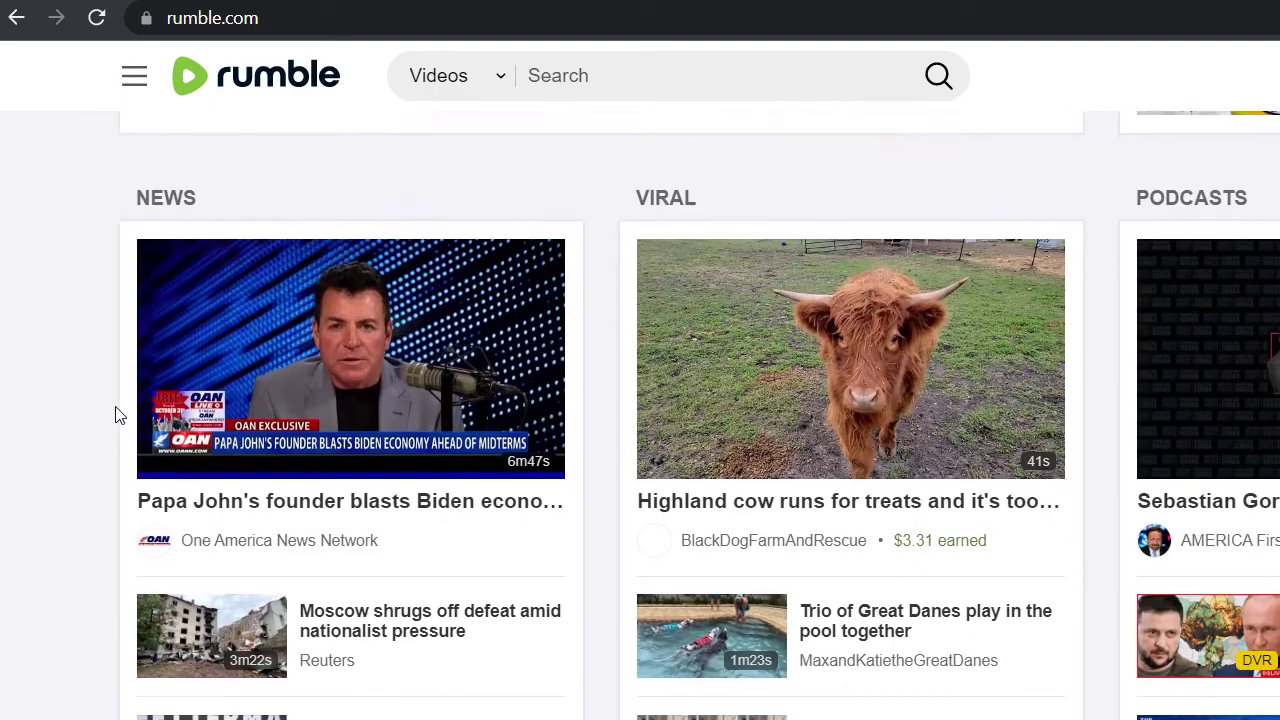
scroll(459, 524, "down", 13)
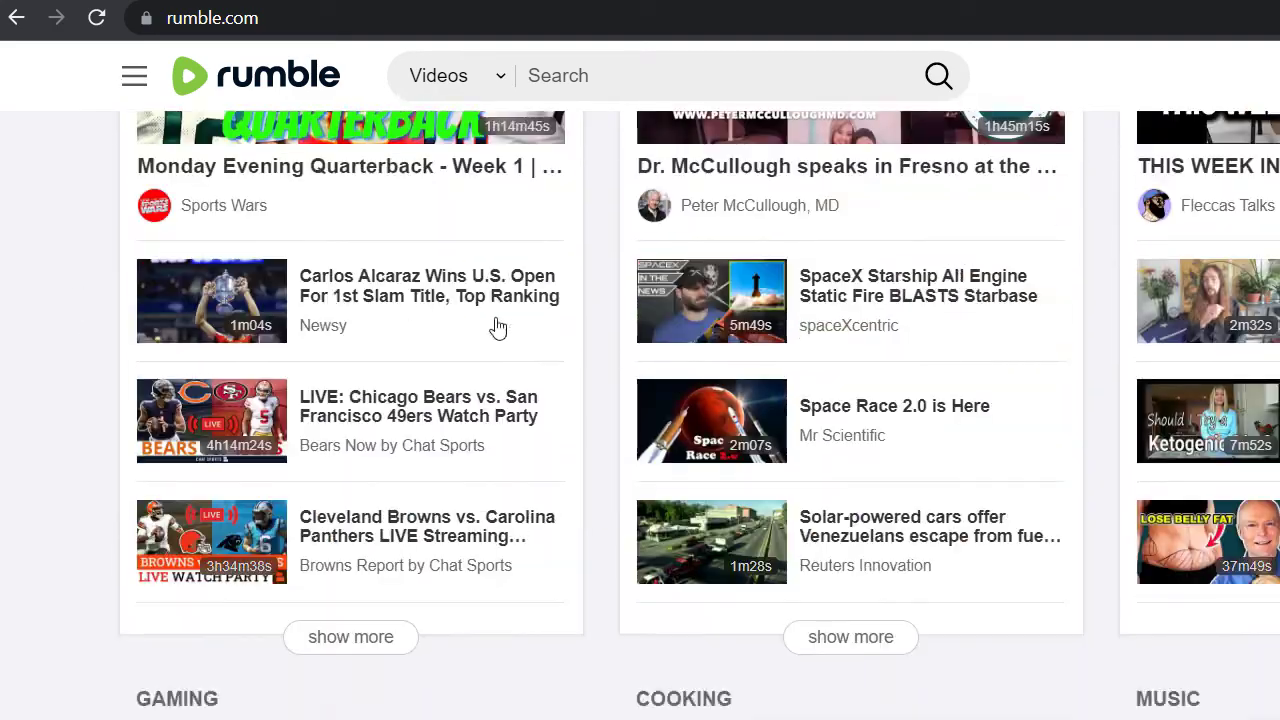
scroll(463, 643, "up", 8)
scroll(469, 623, "up", 20)
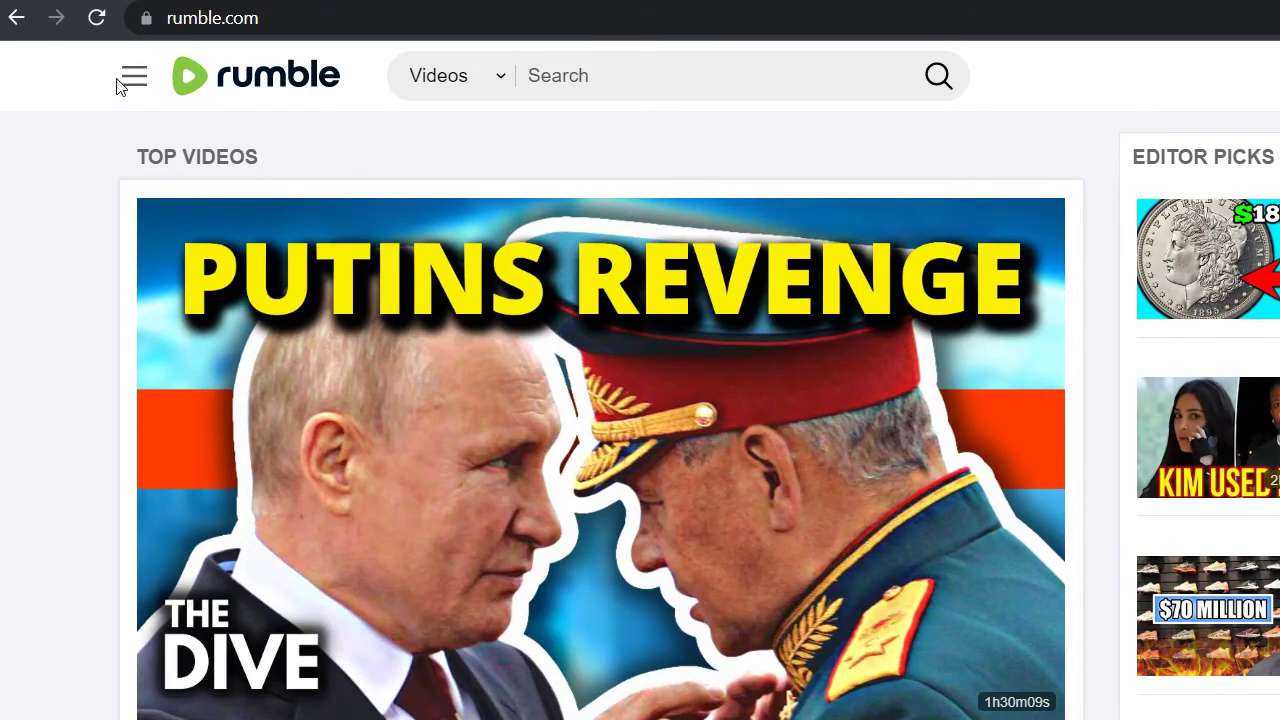
Browse Rumble's feeds and channels menu, then close it and return to the top.
left_click(131, 80)
scroll(357, 505, "up", 4)
scroll(360, 505, "up", 10)
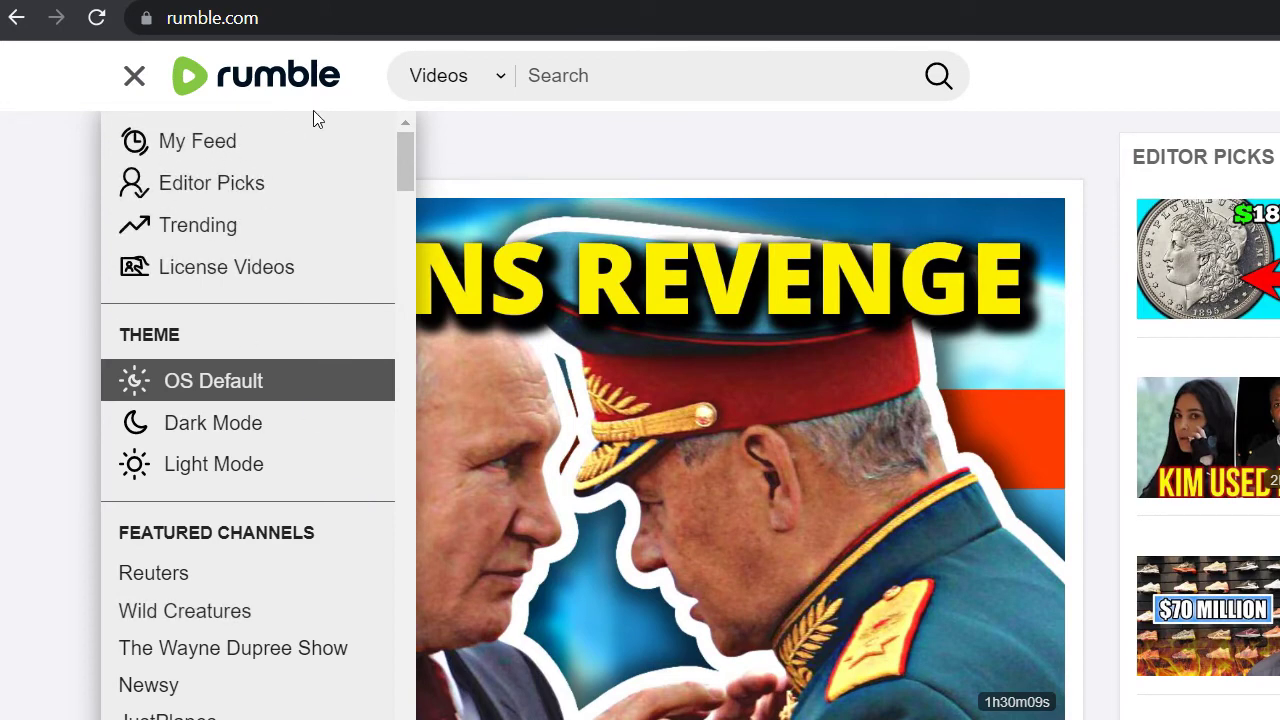
scroll(314, 386, "down", 3)
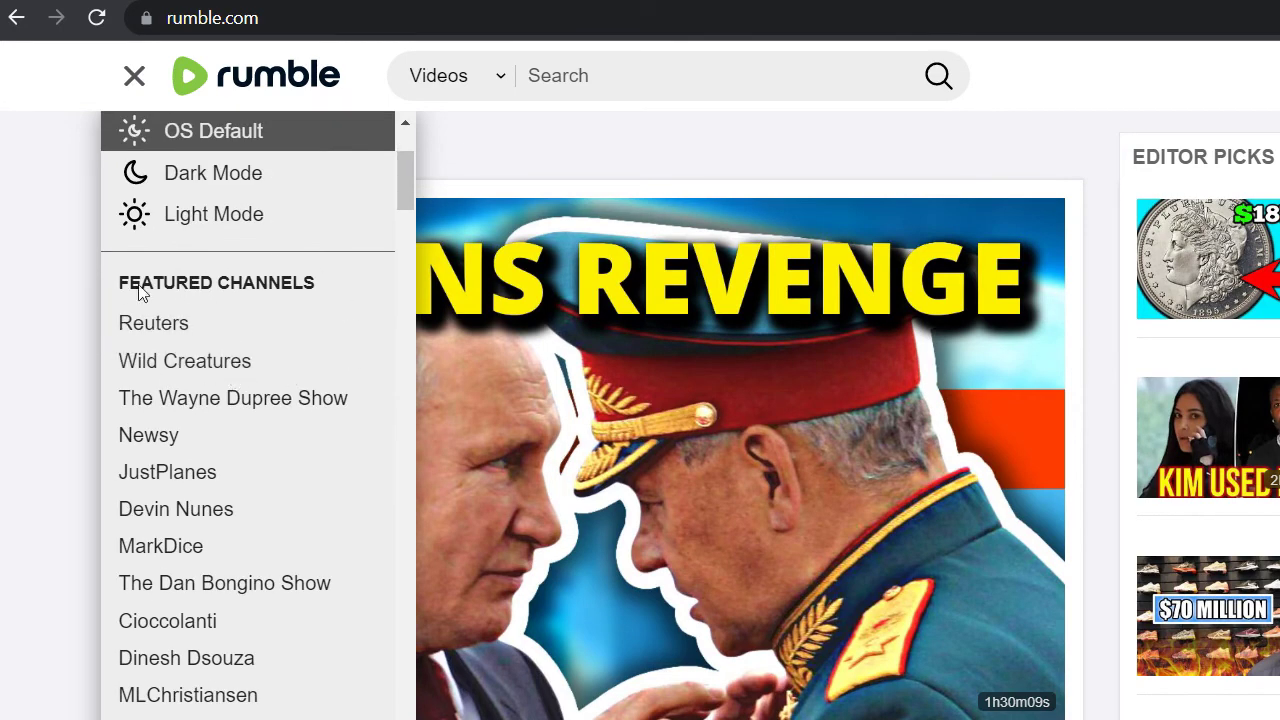
scroll(177, 337, "down", 3)
scroll(200, 400, "down", 15)
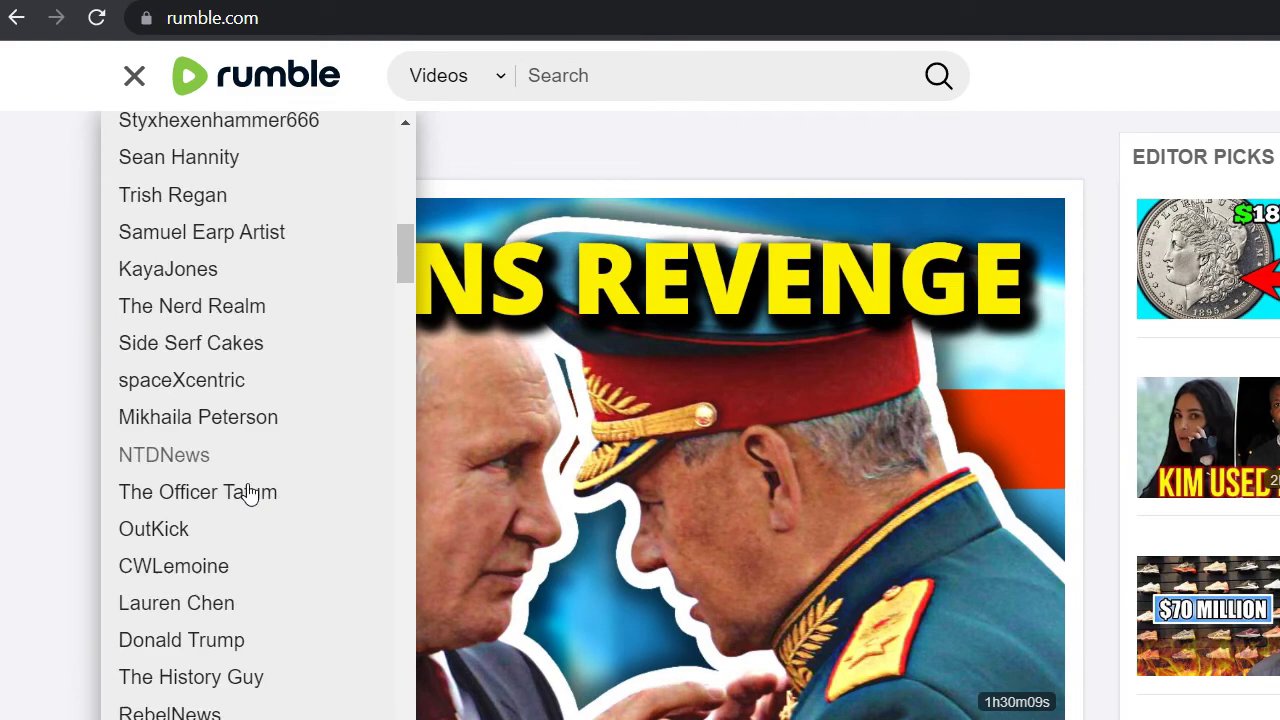
scroll(235, 485, "down", 20)
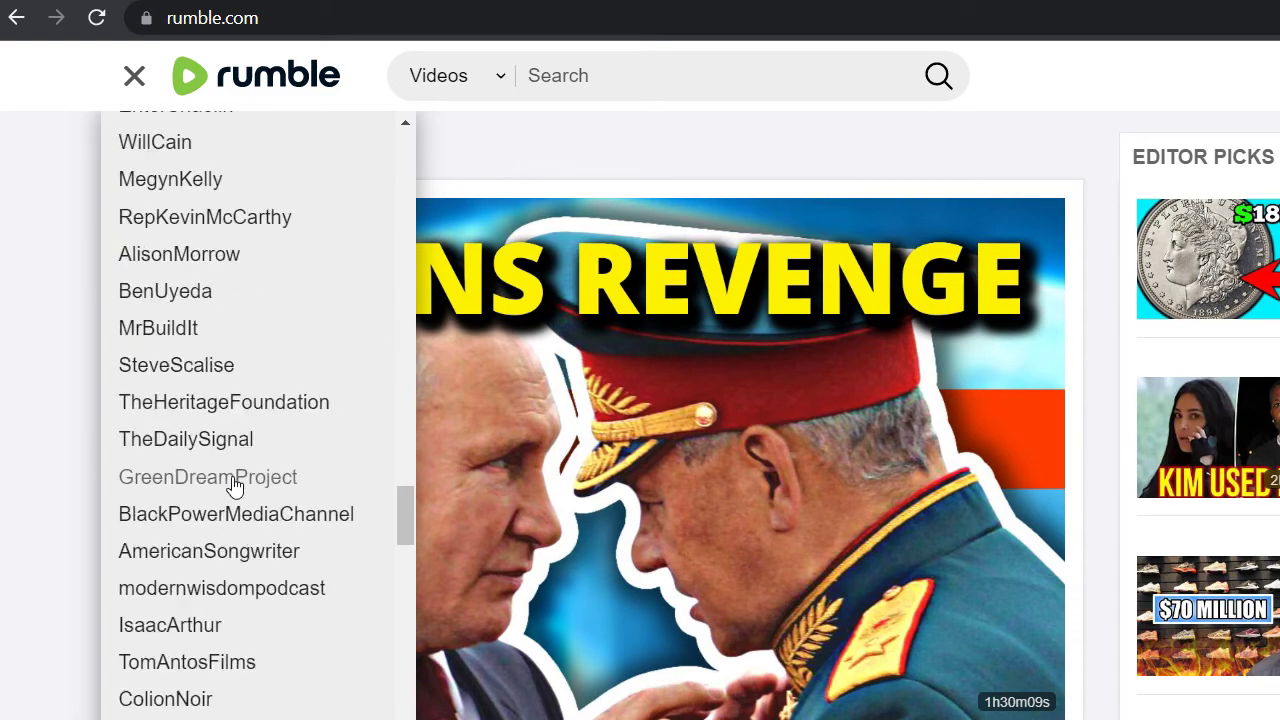
scroll(251, 606, "down", 5)
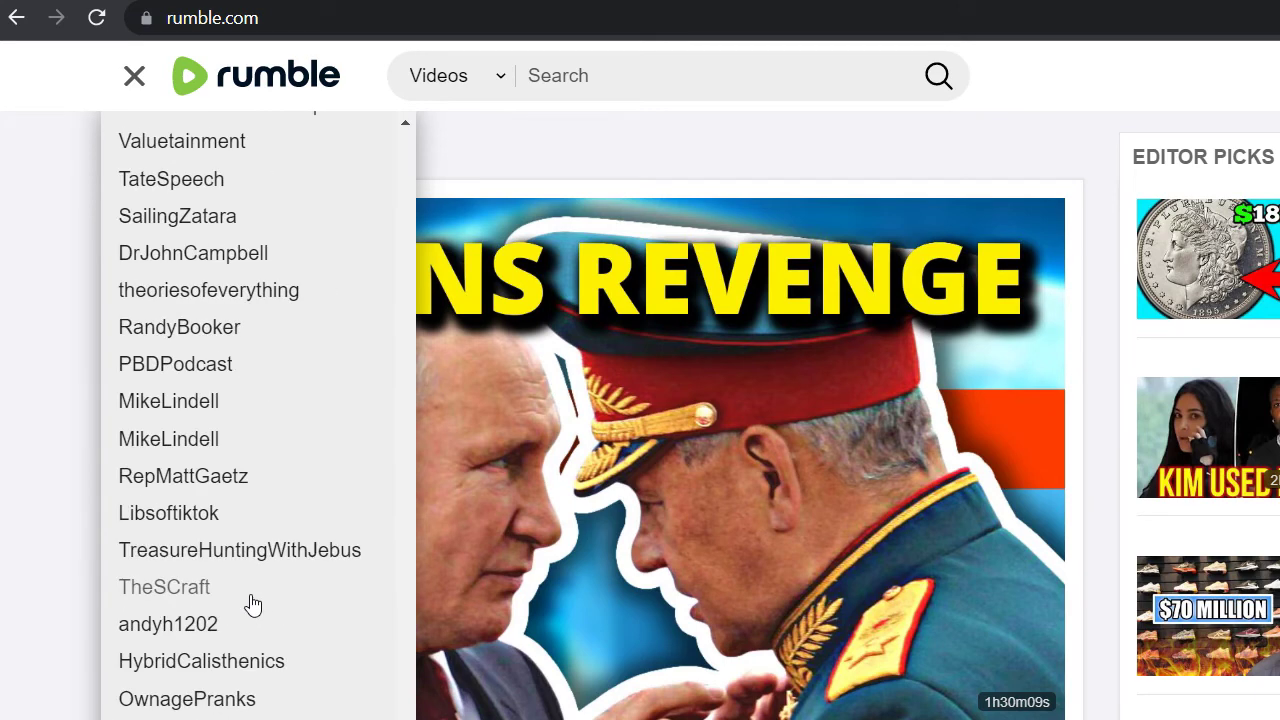
scroll(86, 571, "down", 1)
left_click(47, 404)
scroll(117, 410, "up", 1)
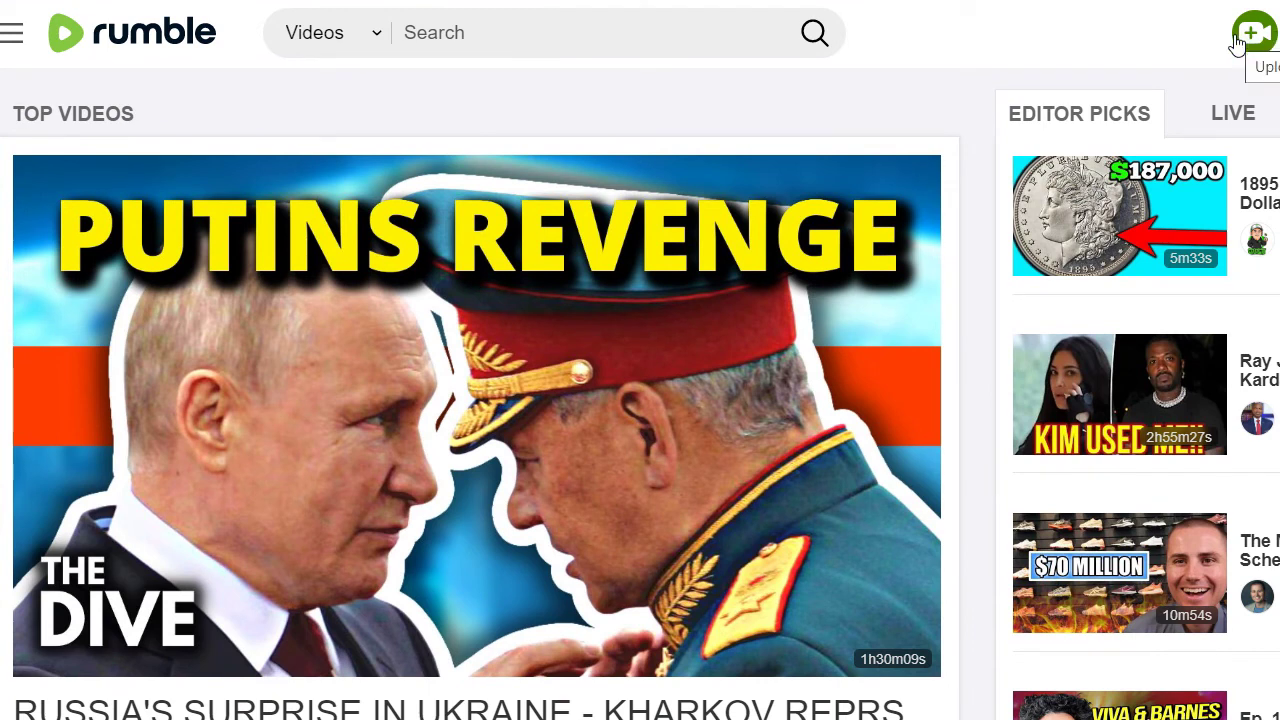
Open Rumble's upload options and get the promo clip uploading.
left_click(1244, 42)
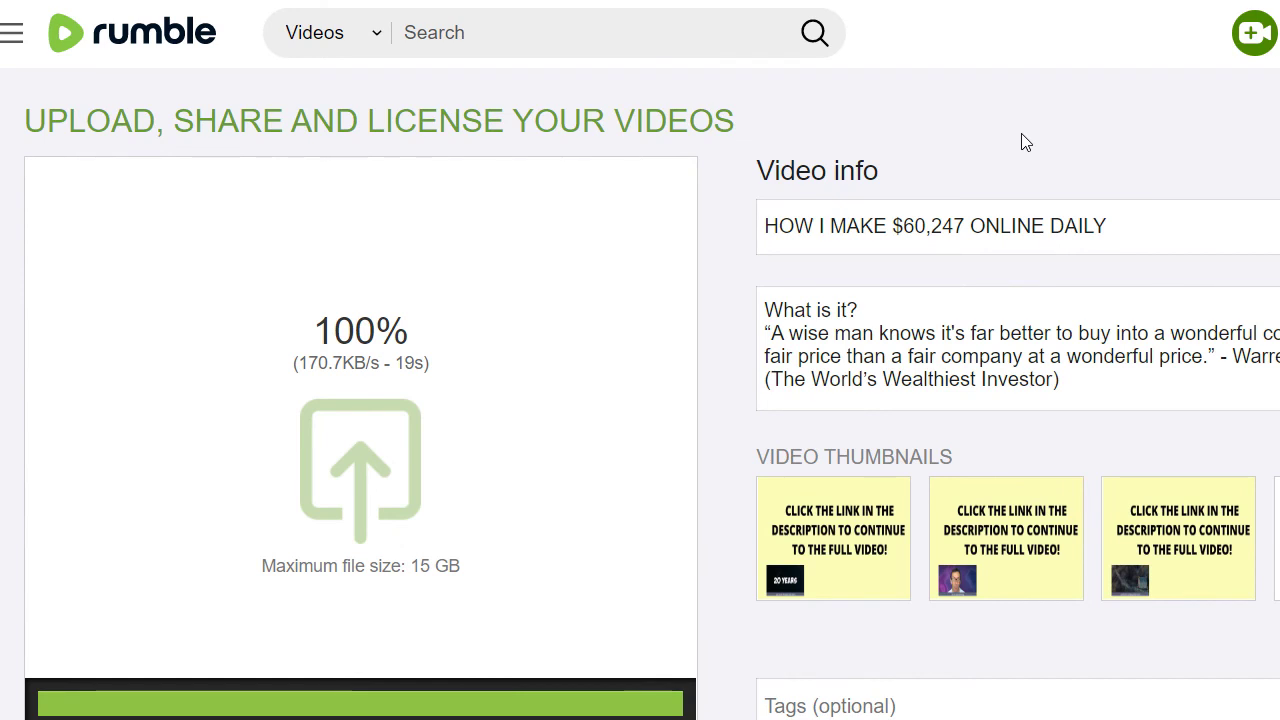
scroll(491, 320, "down", 2)
scroll(503, 614, "up", 2)
Extend the title after 'DAILY' with 'BY THE HELP OF TH' and check the description text.
left_click(1130, 236)
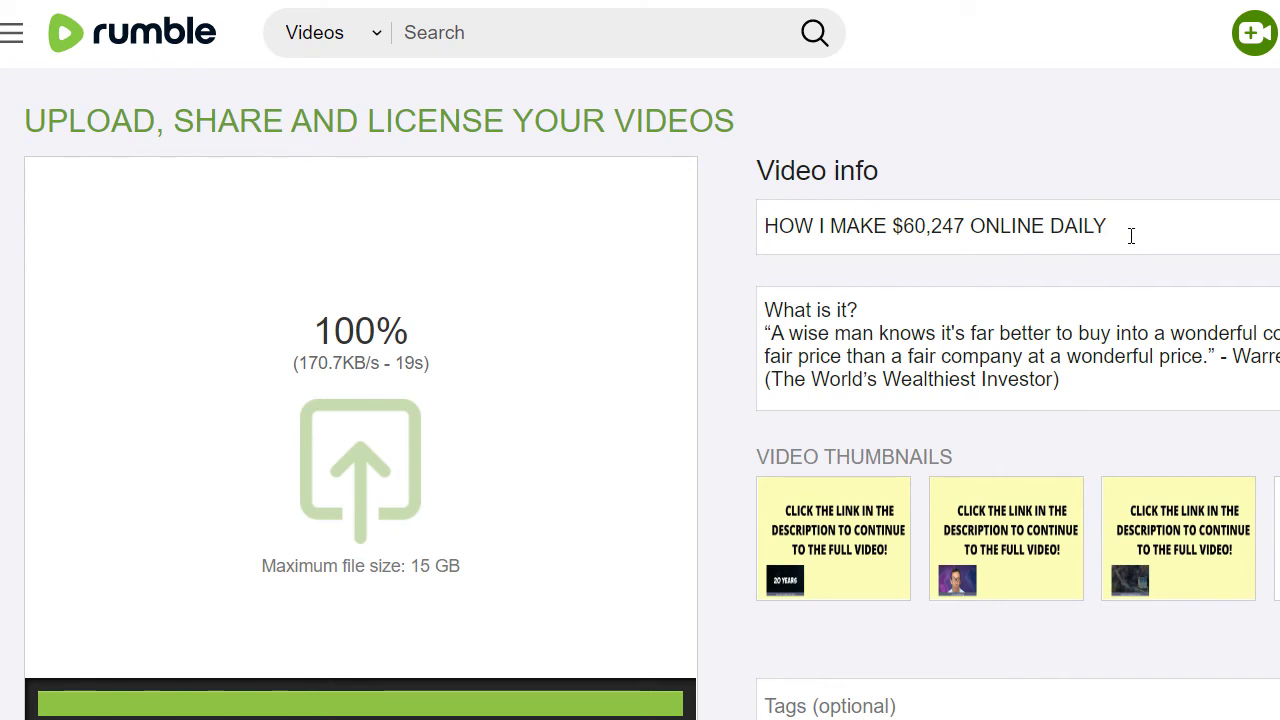
type("BY THE HELP OF TH")
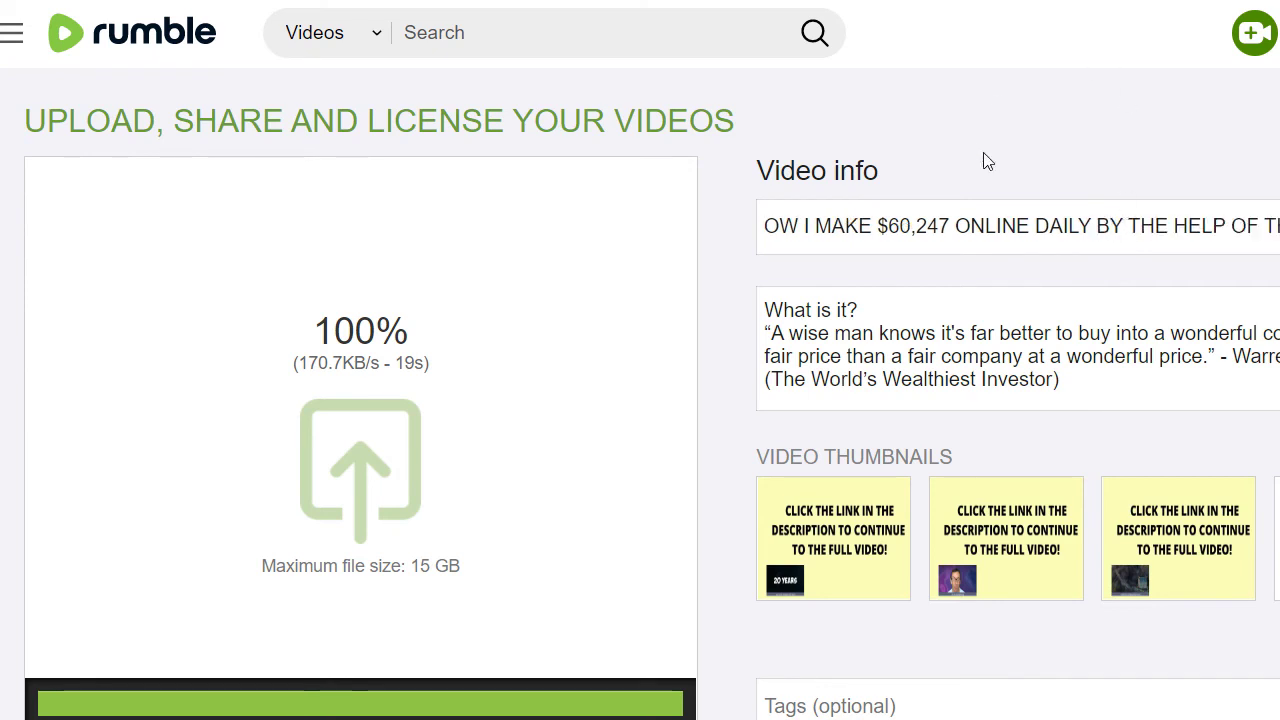
left_click_drag(766, 305, 1177, 380)
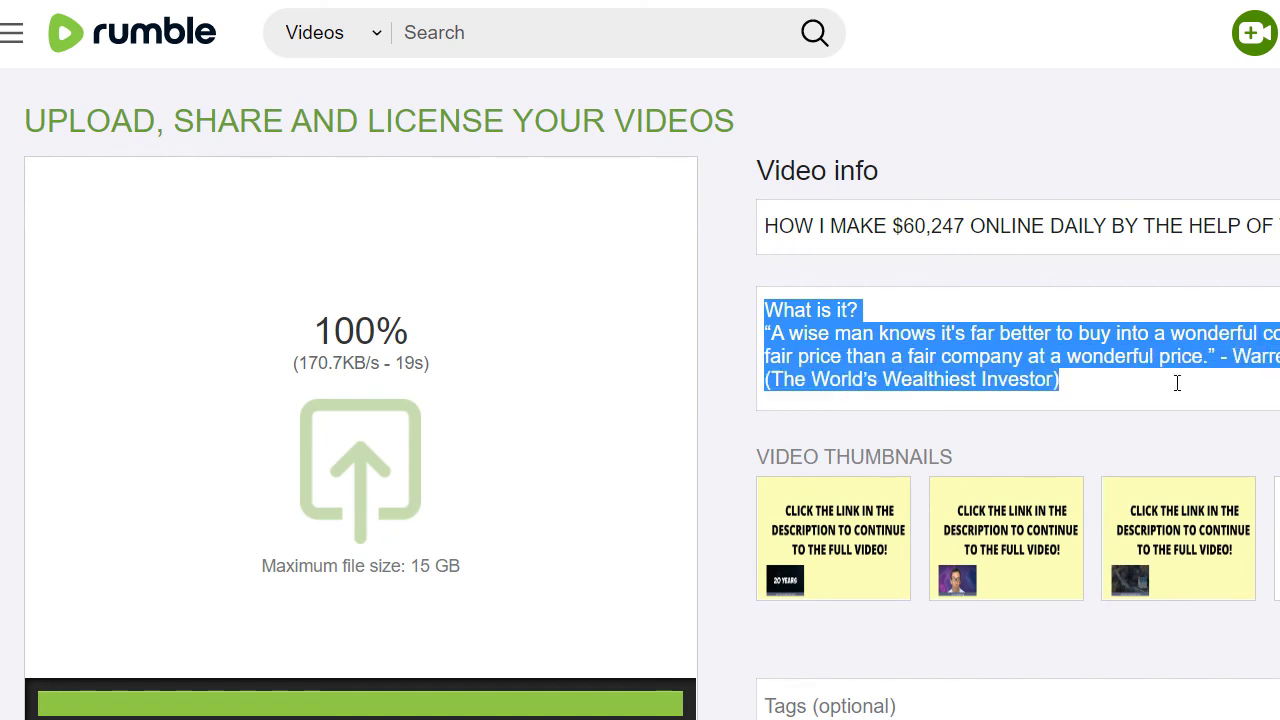
left_click(1177, 380)
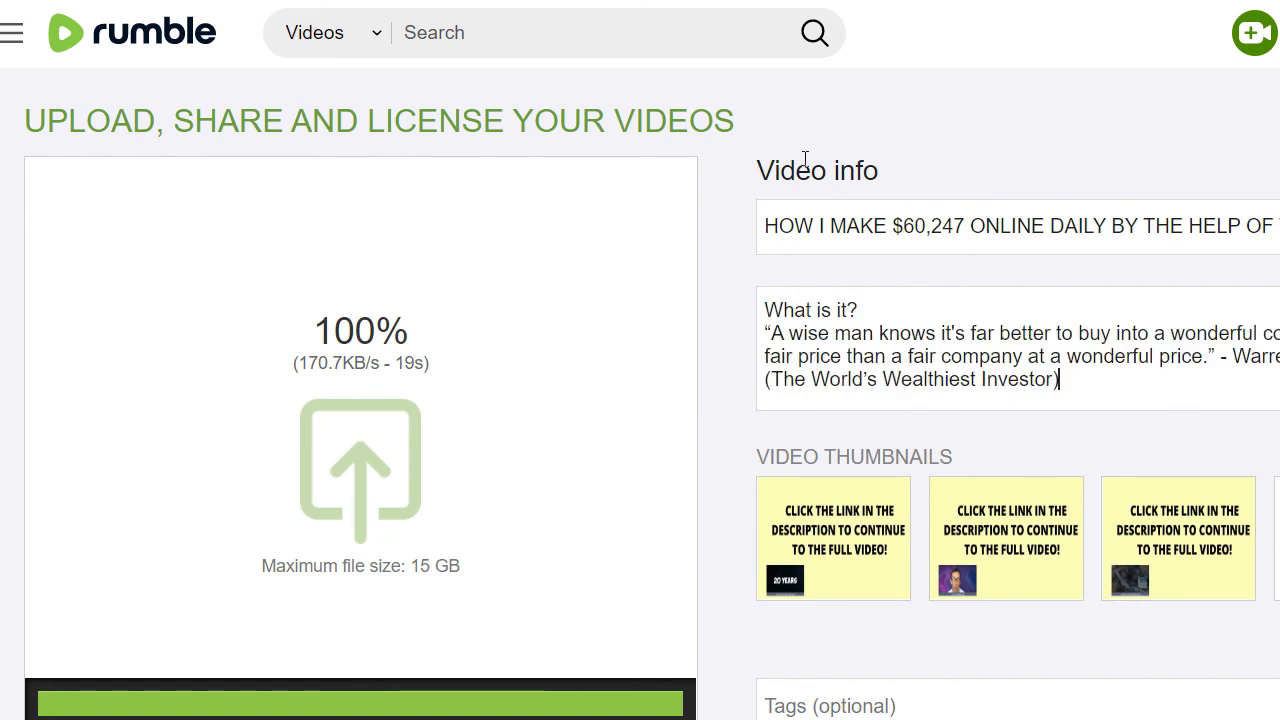
Scroll the 7-Figure Launch System sales page to the 'What Is the 7-Figure Launch System™?' offer text.
left_click(710, 8)
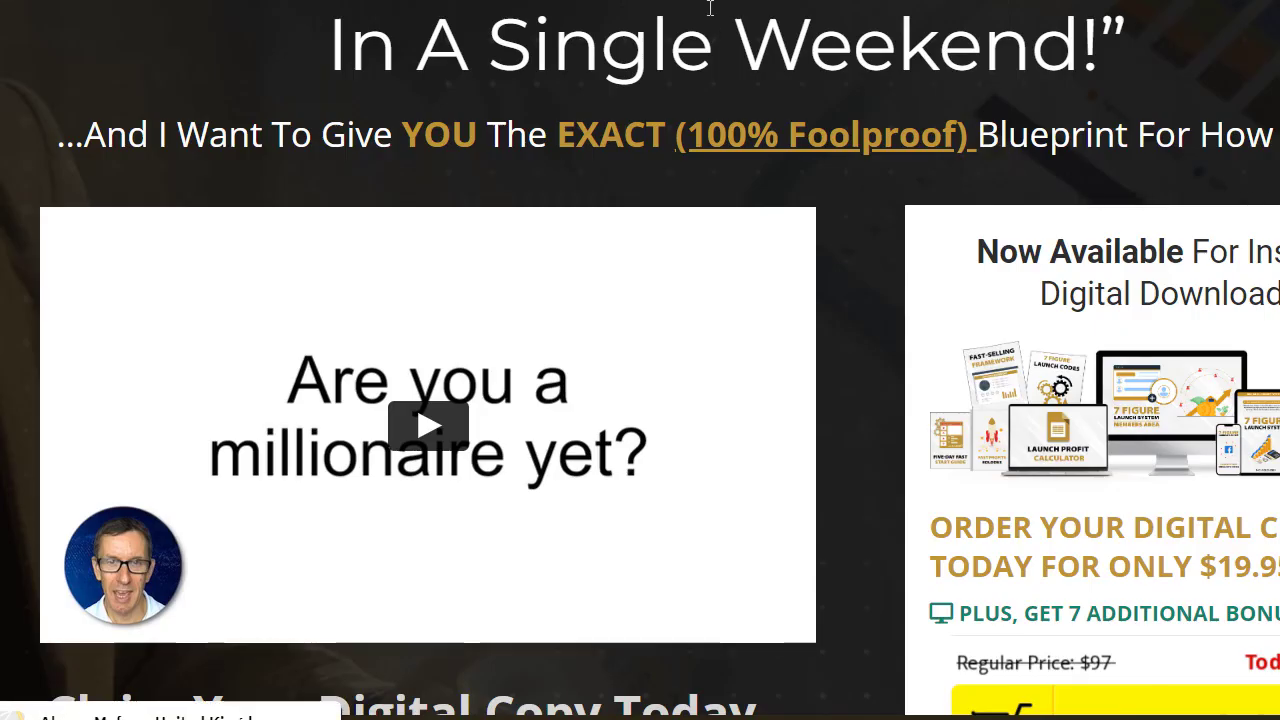
scroll(797, 400, "down", 5)
scroll(797, 400, "down", 9)
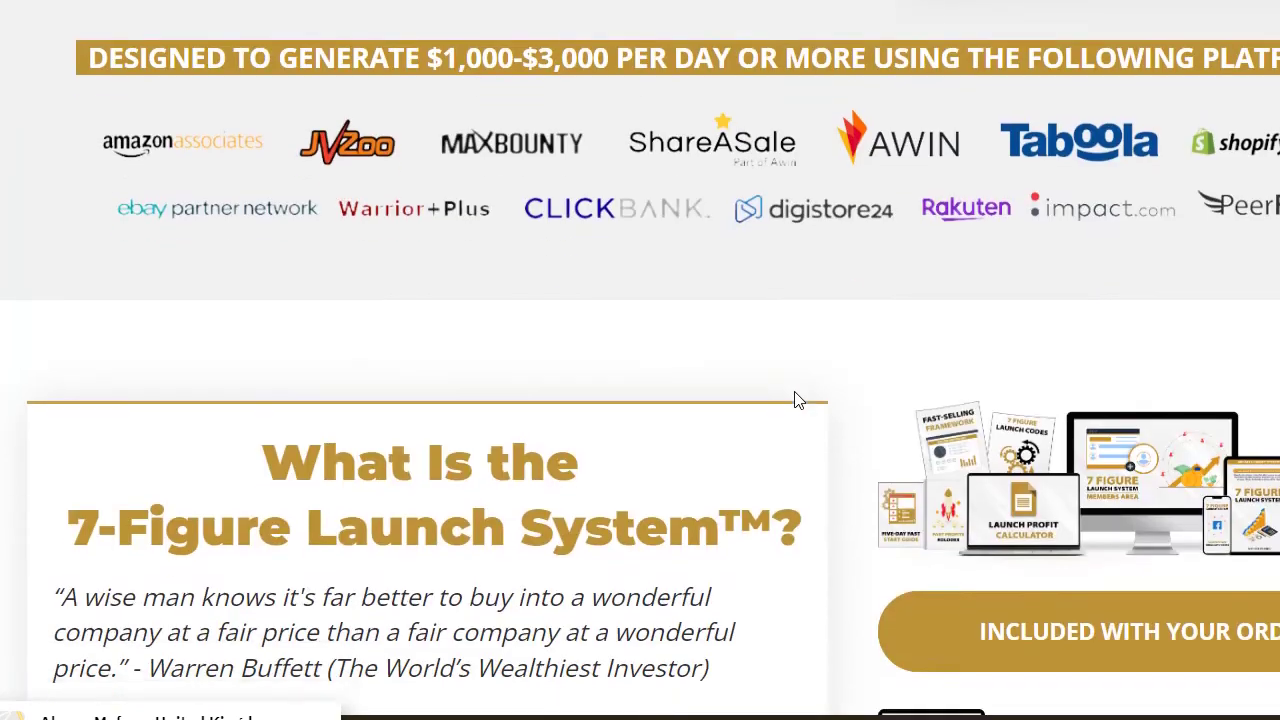
scroll(200, 120, "down", 4)
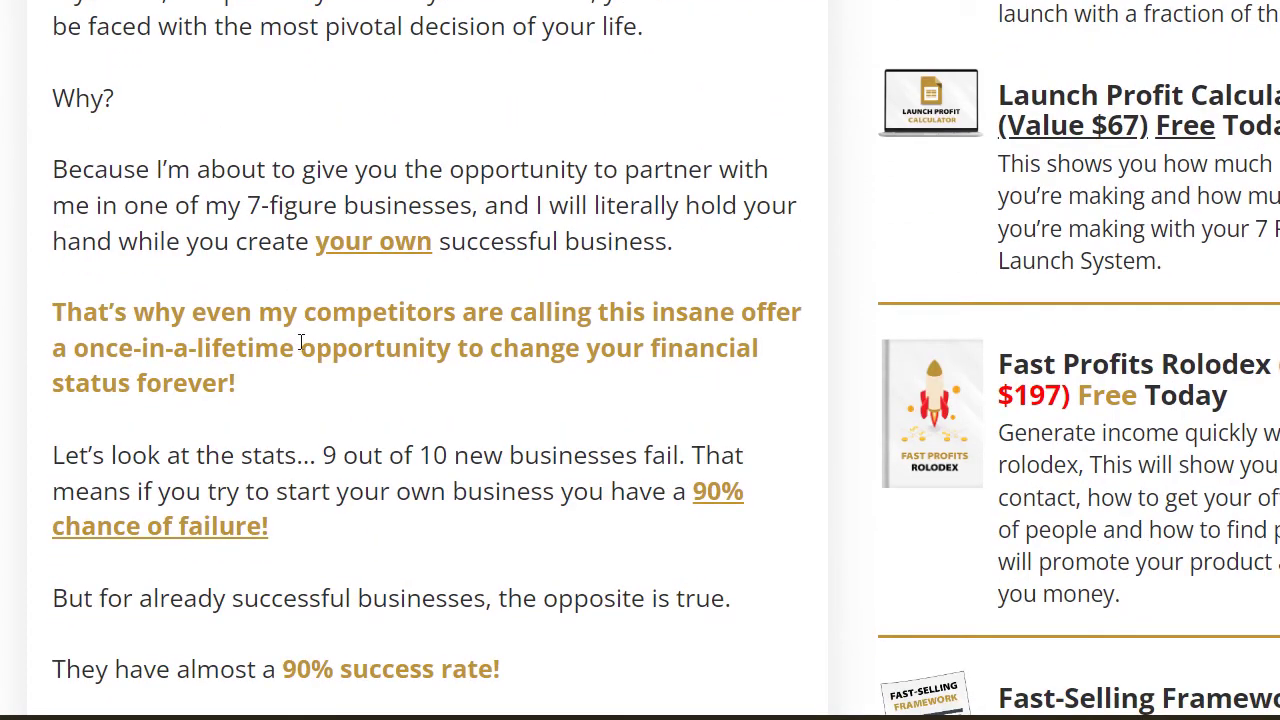
scroll(145, 253, "up", 3)
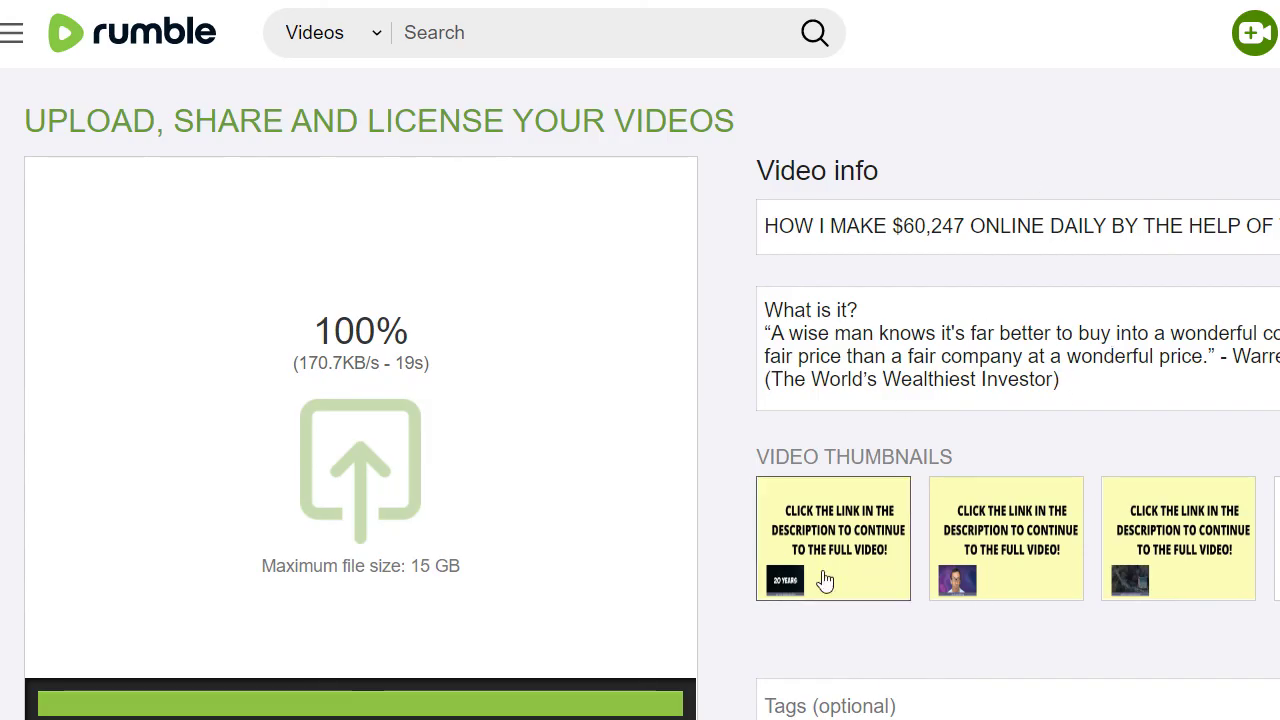
Scroll through Rumble's upload form to review the pasted sales-copy description.
scroll(822, 452, "down", 3)
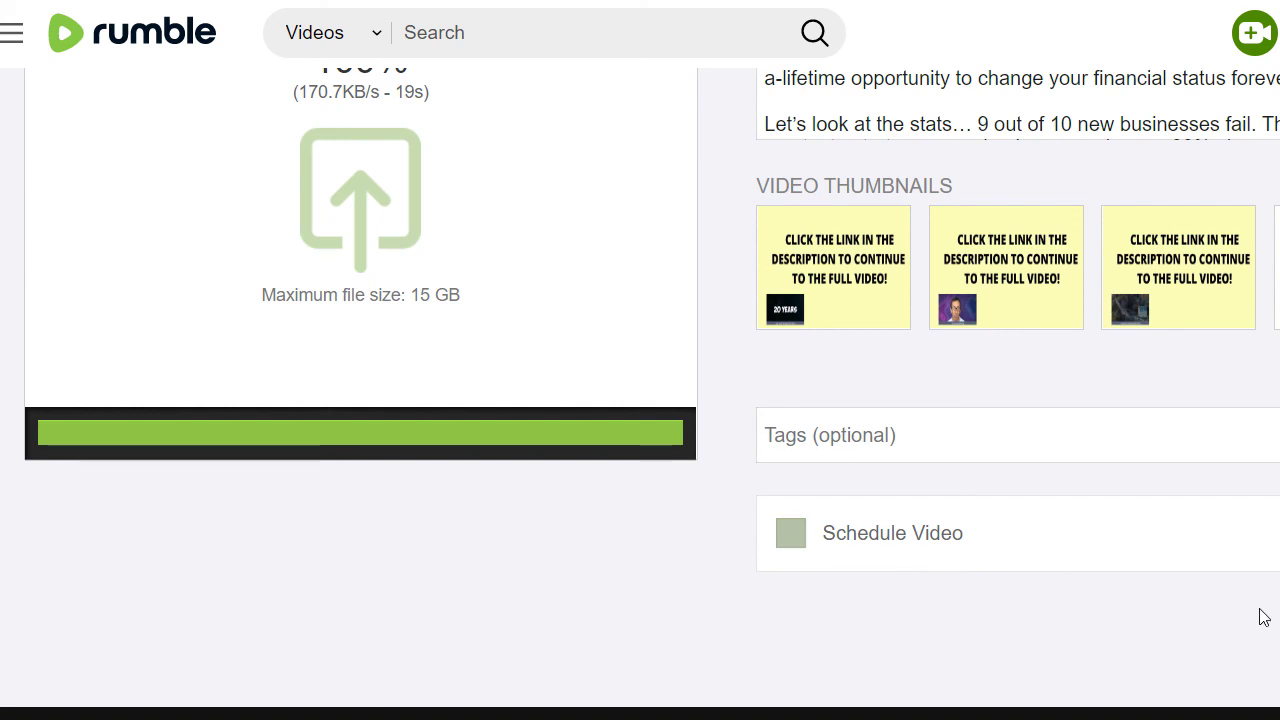
scroll(971, 603, "up", 3)
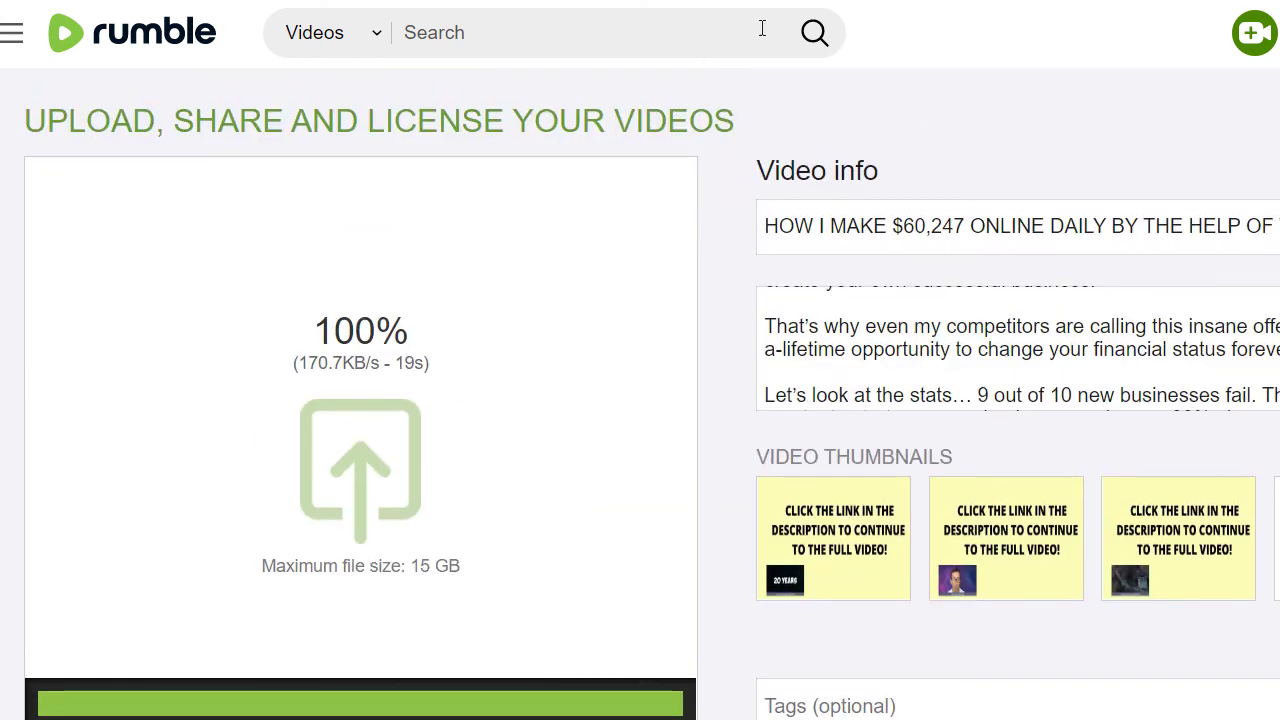